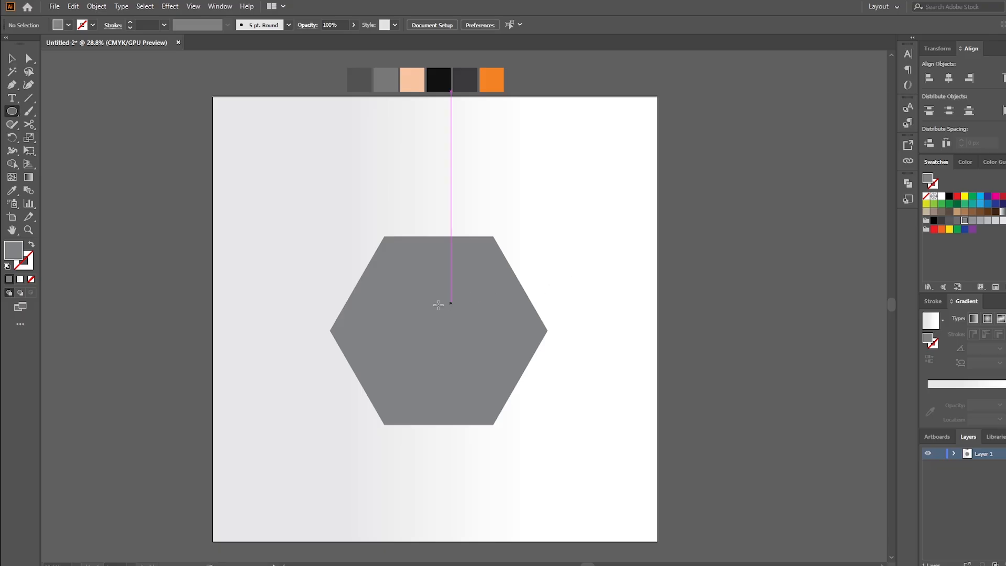
- Draw a circle about 741 px across over the hexagon and fill it with a light grey swatch
drag(399, 306, 565, 420)
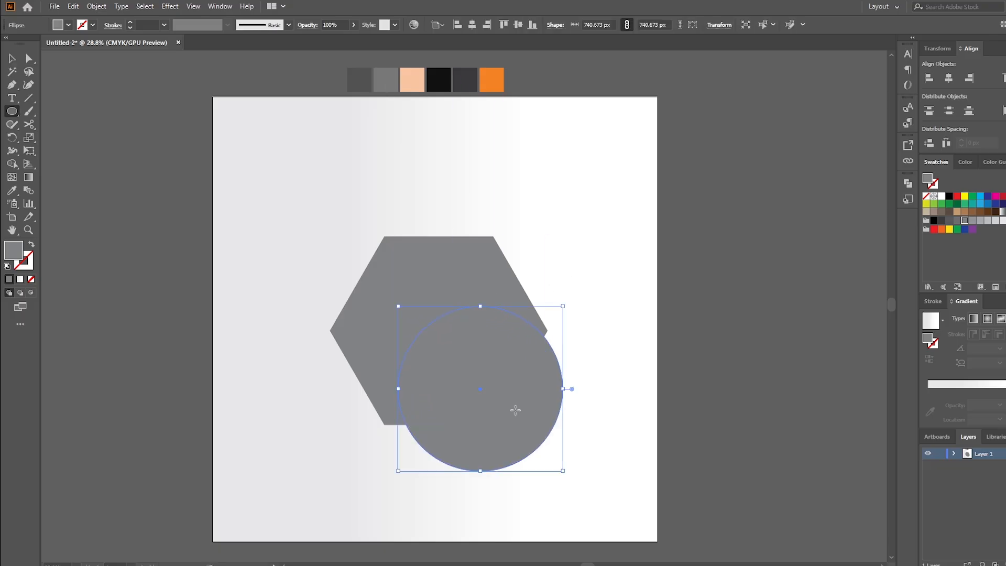
key(v)
click(988, 222)
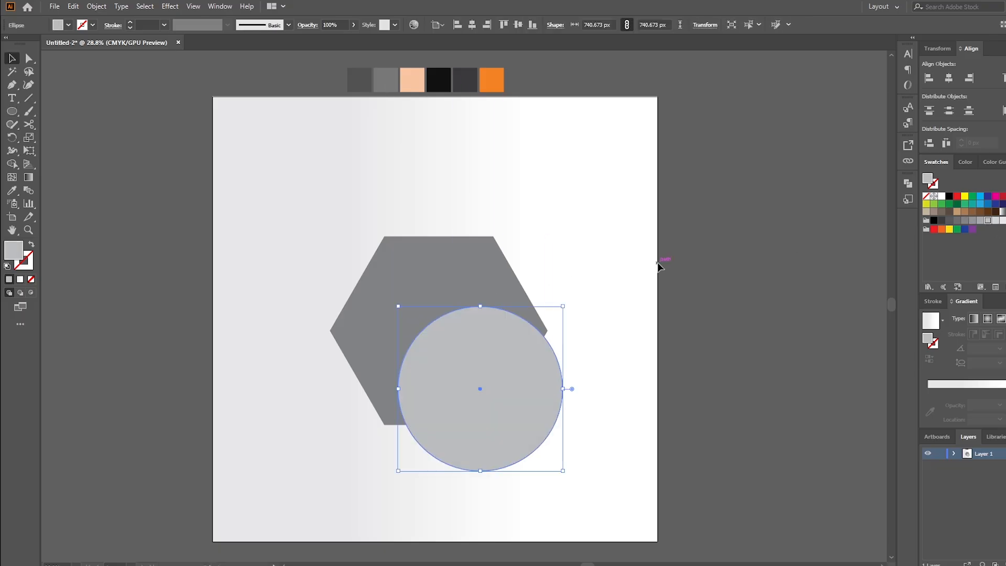
click(660, 266)
- Align the hexagon and circle to the selection on both centre axes and move the pair toward the artboard's middle
drag(569, 228, 479, 323)
click(438, 25)
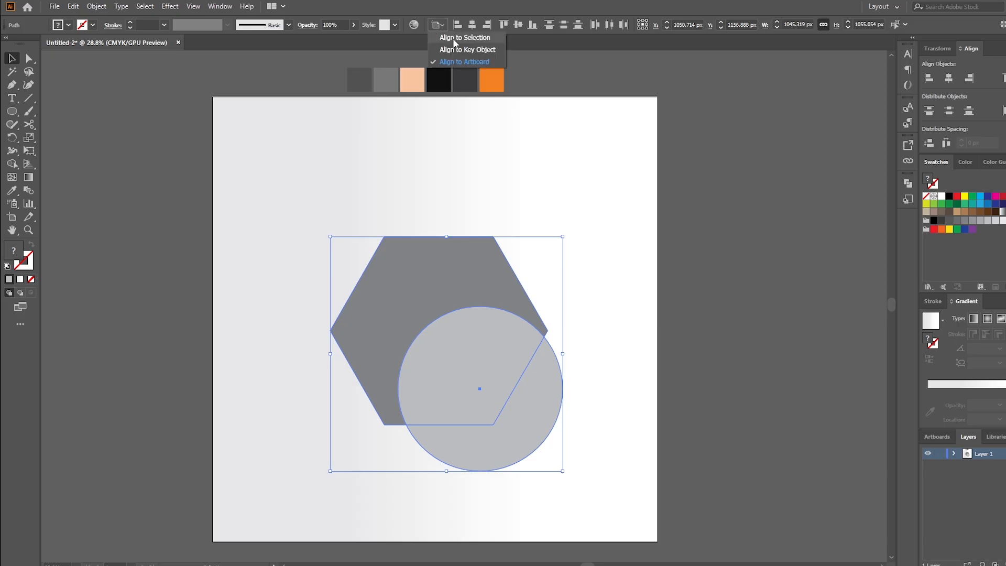
click(469, 43)
click(472, 24)
click(517, 24)
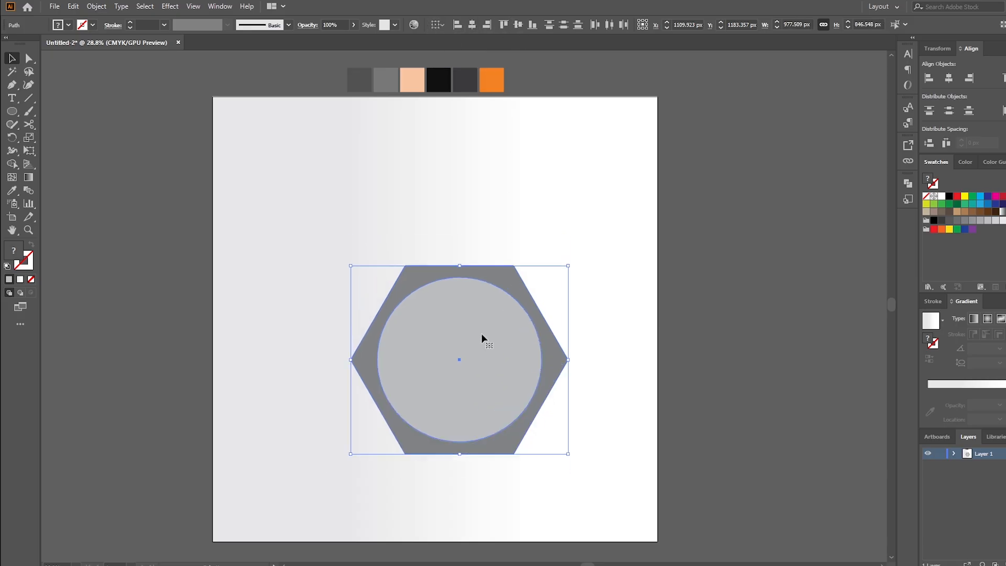
drag(481, 333, 434, 284)
click(581, 289)
- Reduce the circle to about 606 px across, keeping it concentric with the hexagon
drag(550, 308, 545, 278)
scroll(545, 278, up, 1)
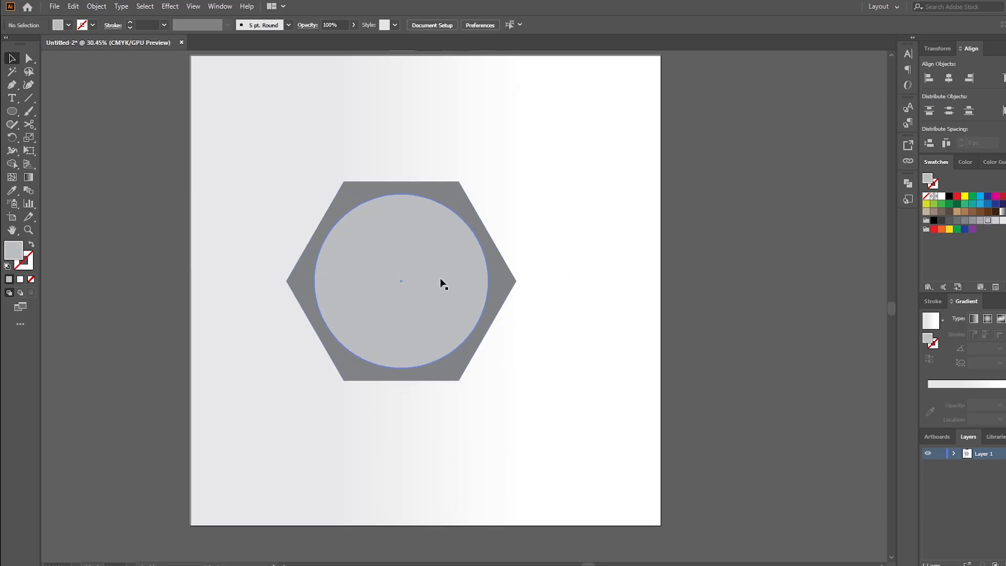
key(l)
drag(401, 281, 465, 195)
click(542, 221)
scroll(538, 298, down, 4)
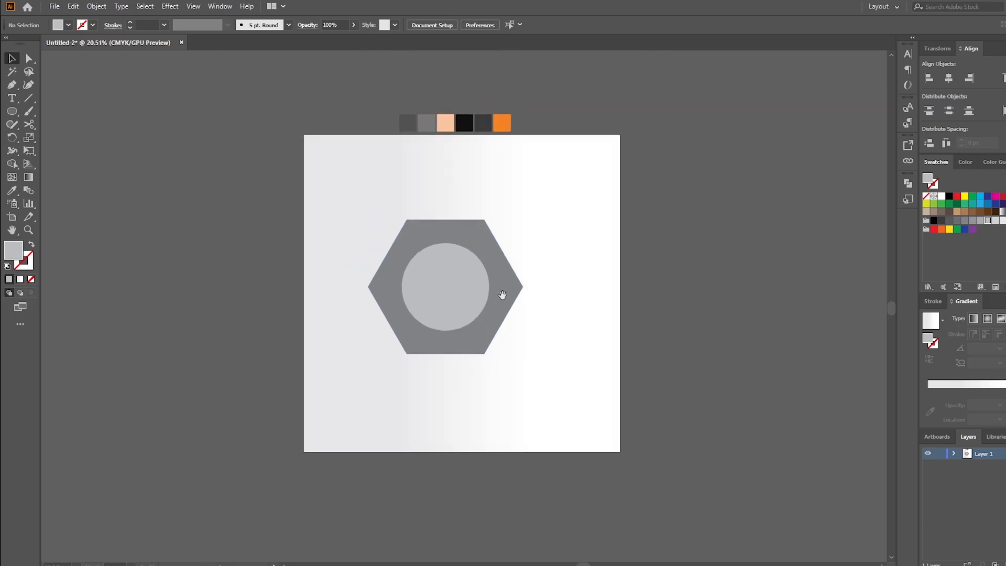
drag(502, 295, 505, 318)
drag(493, 266, 384, 388)
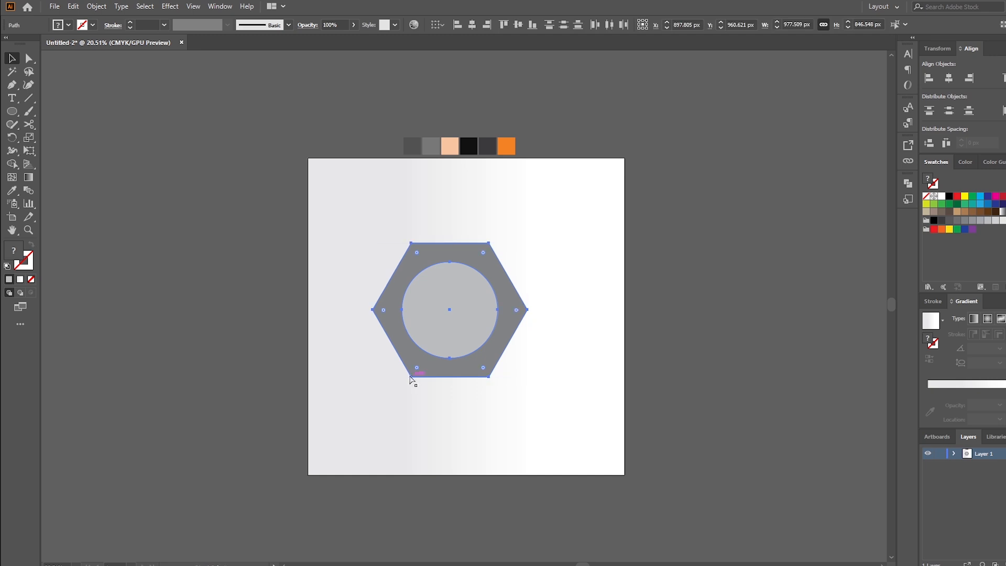
- Swap fill and stroke on the hexagon and the circle to turn both into unfilled outlines
click(520, 301)
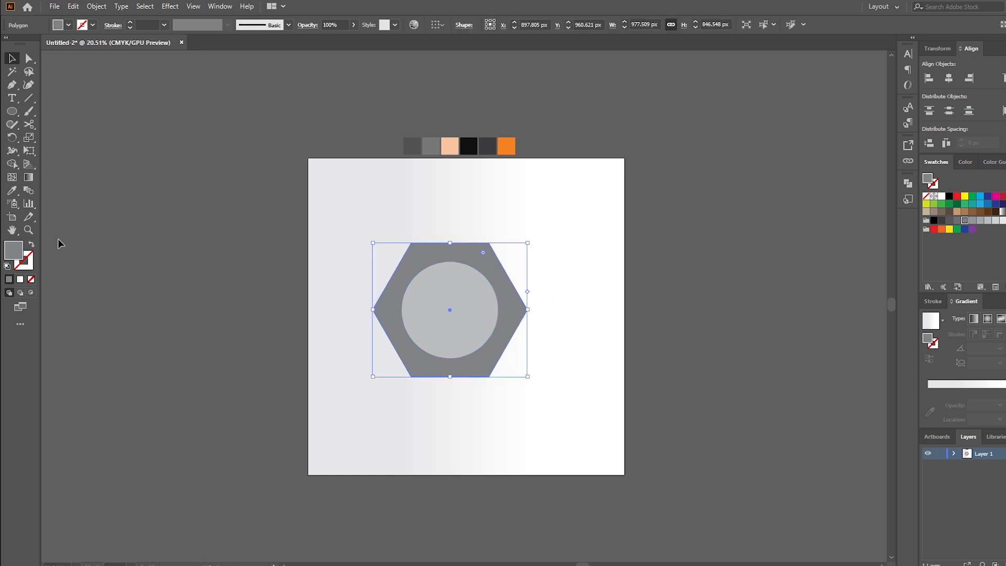
click(32, 245)
click(429, 328)
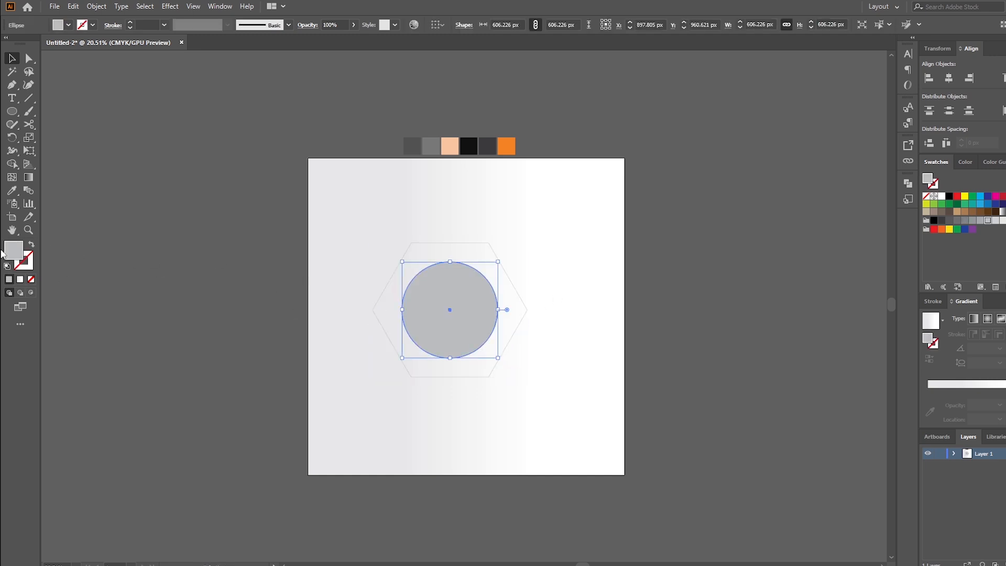
click(32, 245)
click(295, 317)
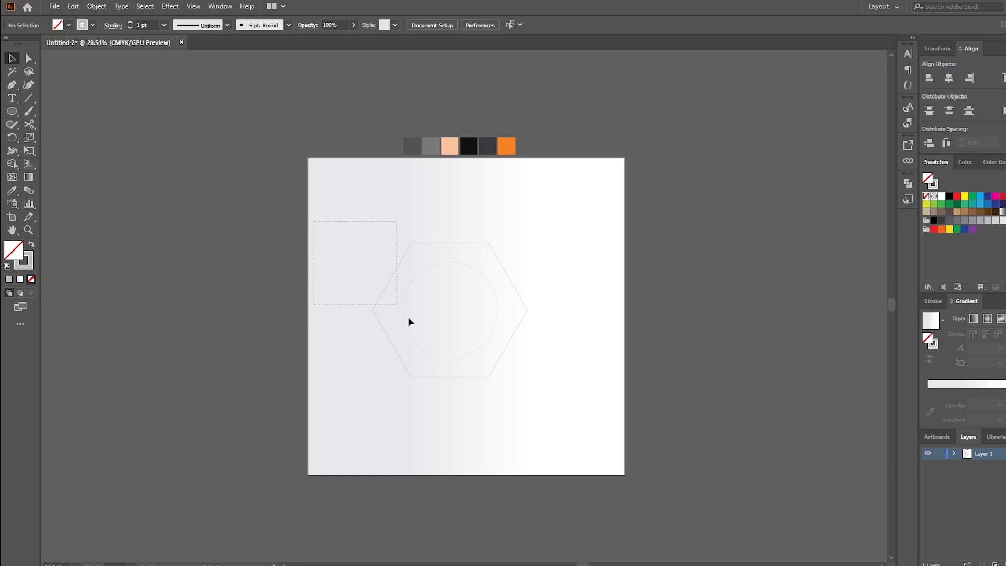
- Group the hexagon and circle outlines and set their stroke weight to 5 pt
drag(408, 321, 582, 373)
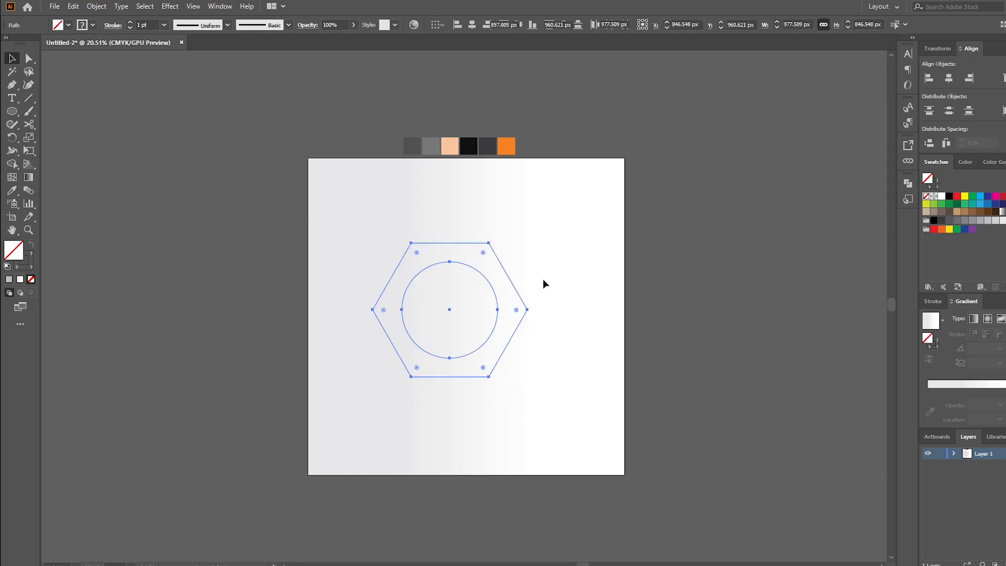
click(588, 311)
drag(589, 315, 454, 346)
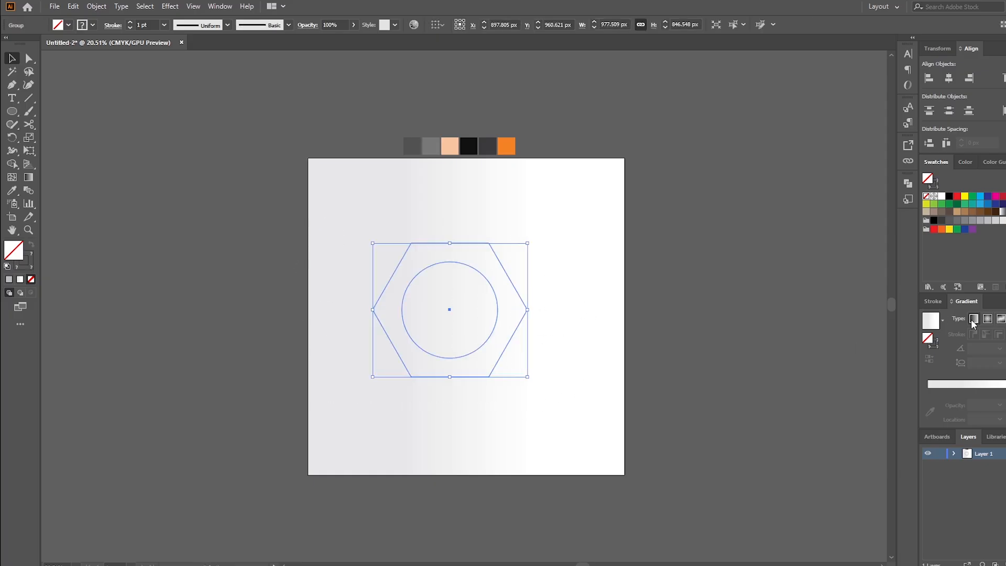
click(933, 301)
click(987, 317)
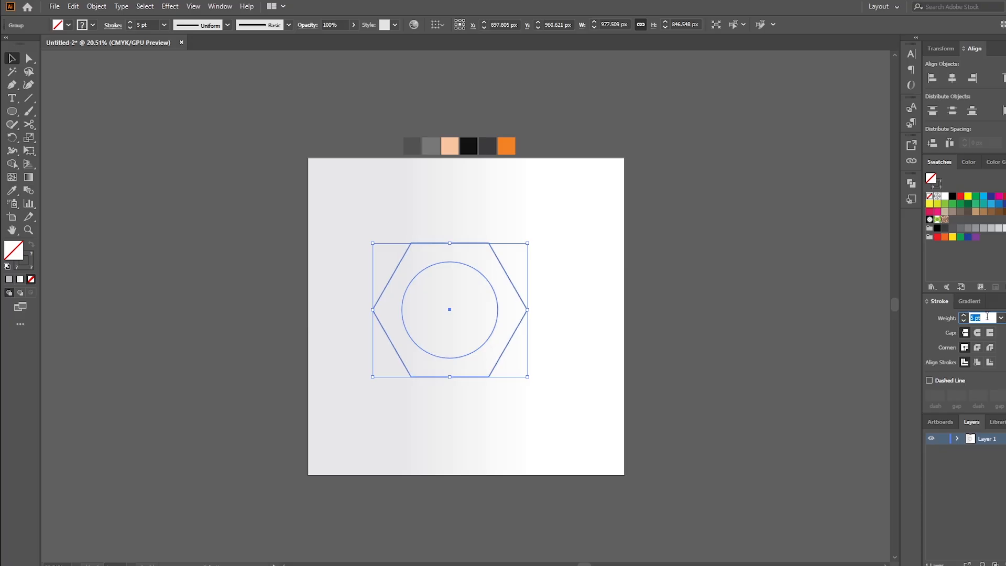
click(570, 366)
- Rotate the hexagon and circle group by 90° to make the hexagon point upward
click(457, 314)
right_click(457, 313)
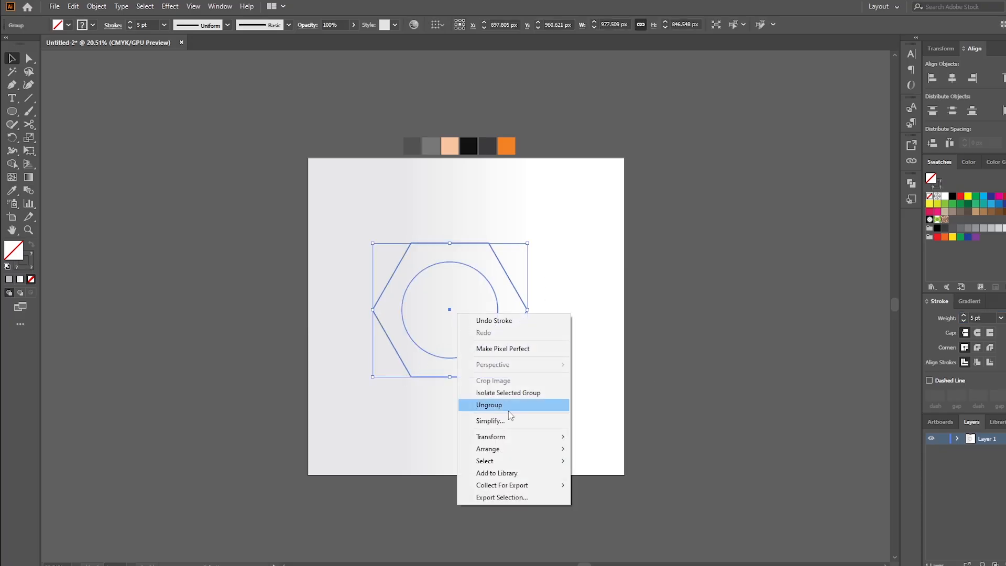
mouse_move(497, 436)
click(602, 470)
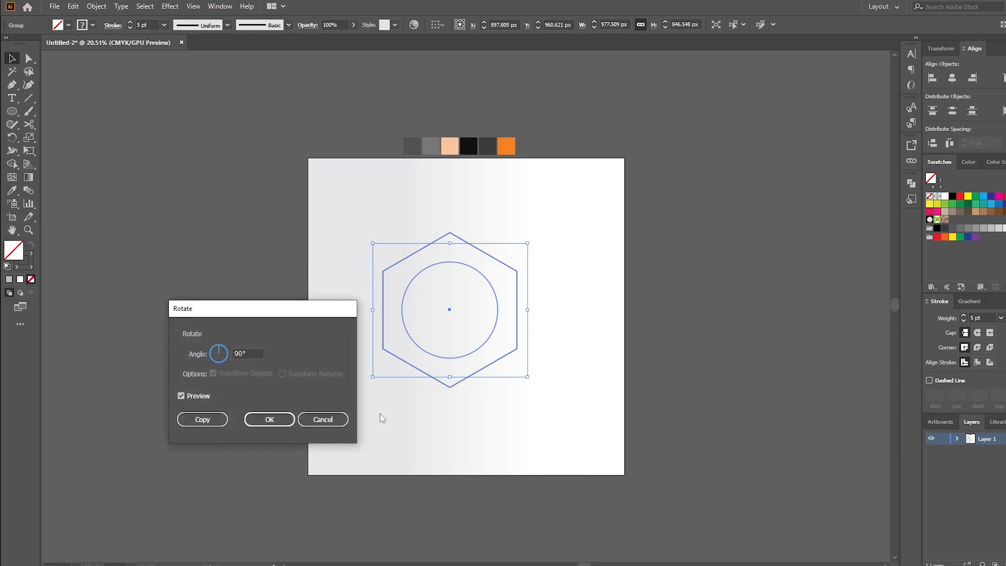
click(269, 420)
click(561, 401)
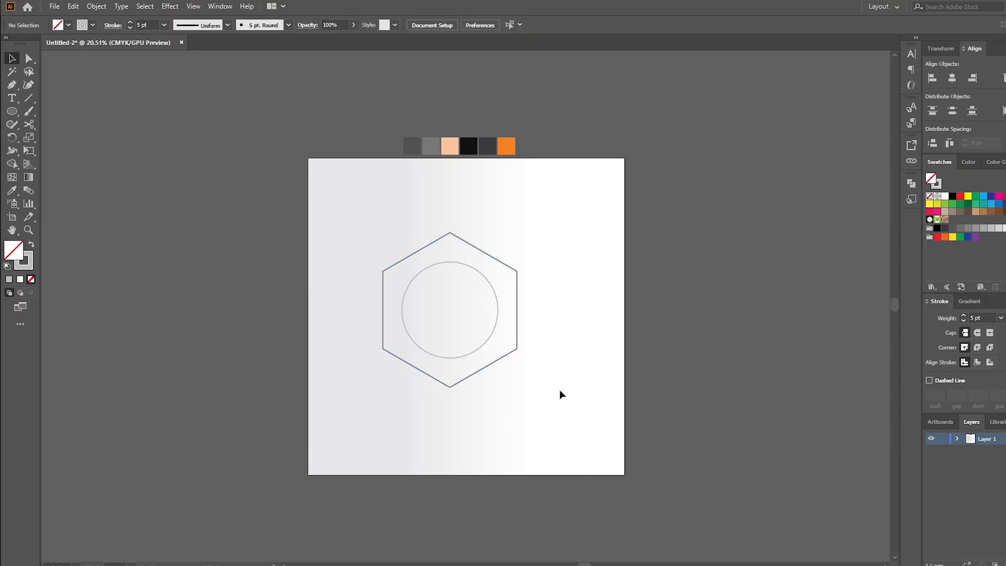
- Centre the hexagon and circle group horizontally and vertically on the artboard
scroll(507, 298, up, 2)
click(488, 294)
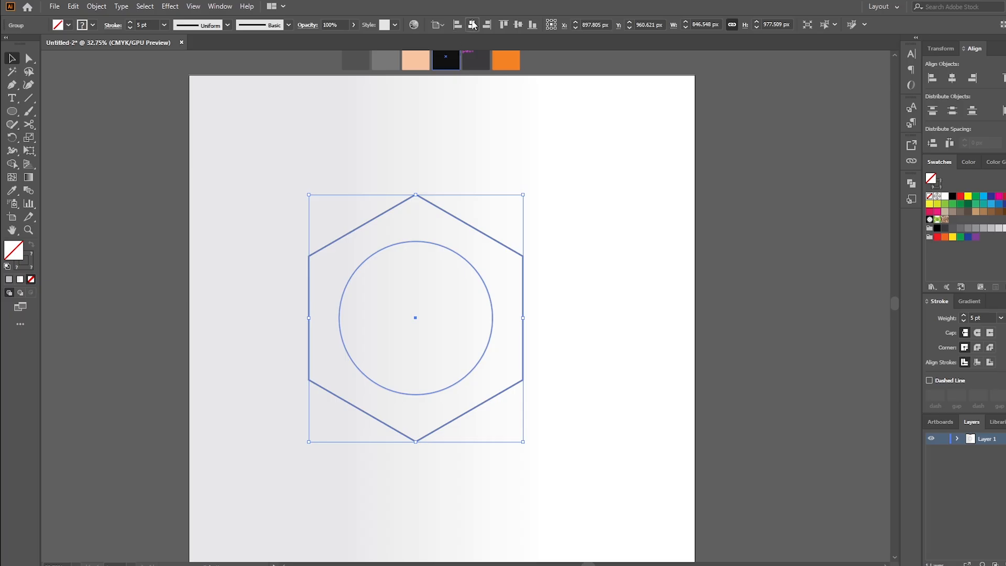
click(472, 25)
click(518, 24)
click(588, 369)
drag(588, 368, 590, 380)
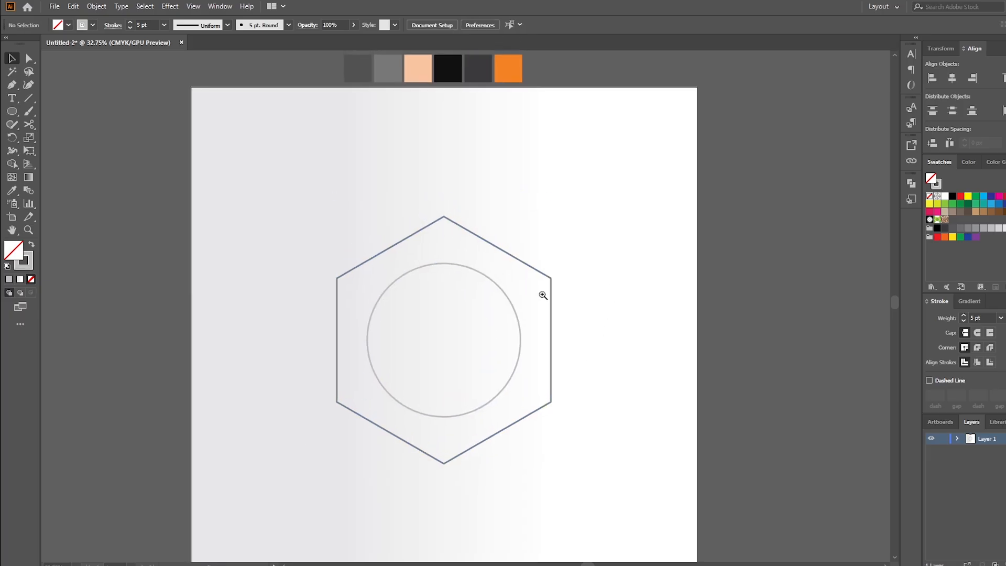
- Draw a vertical line about 1087 px long through the hexagon's top and bottom corners, extending slightly past both
drag(542, 295, 628, 288)
drag(611, 232, 625, 258)
key(backslash)
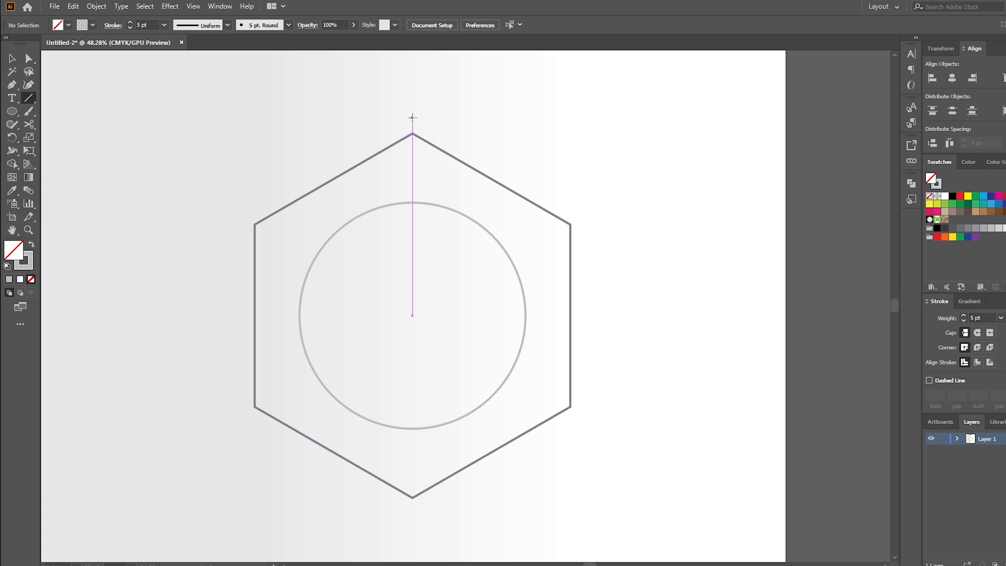
drag(412, 117, 427, 522)
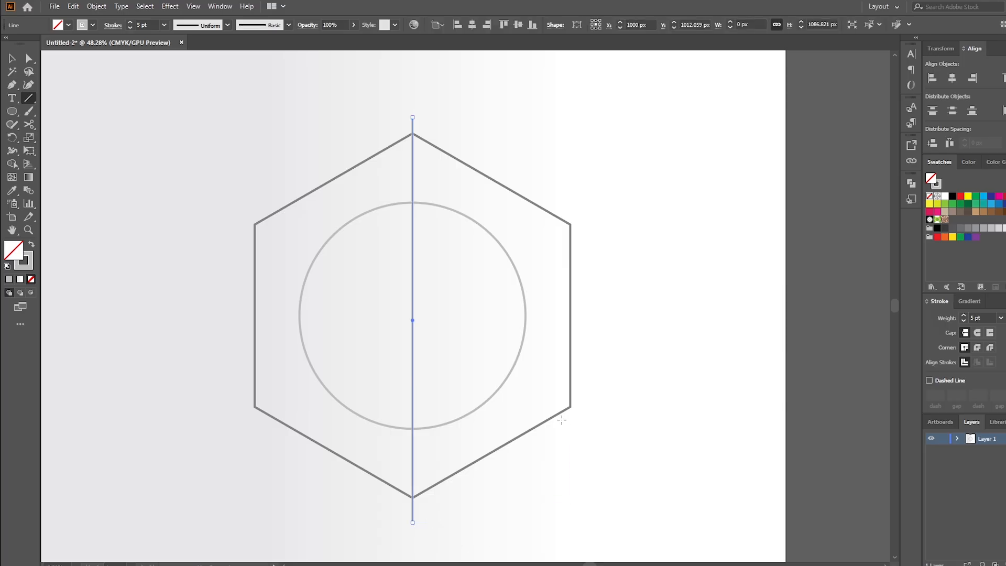
- Remove the stroke from the vertical line, leaving it as a bare path through the hexagon's top and bottom corners
drag(410, 117, 641, 233)
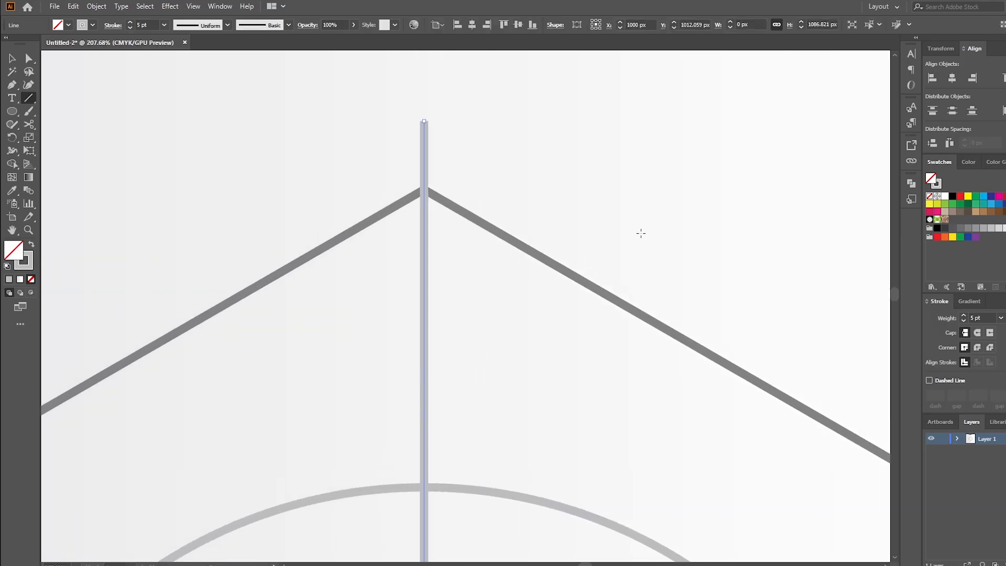
key(v)
click(988, 314)
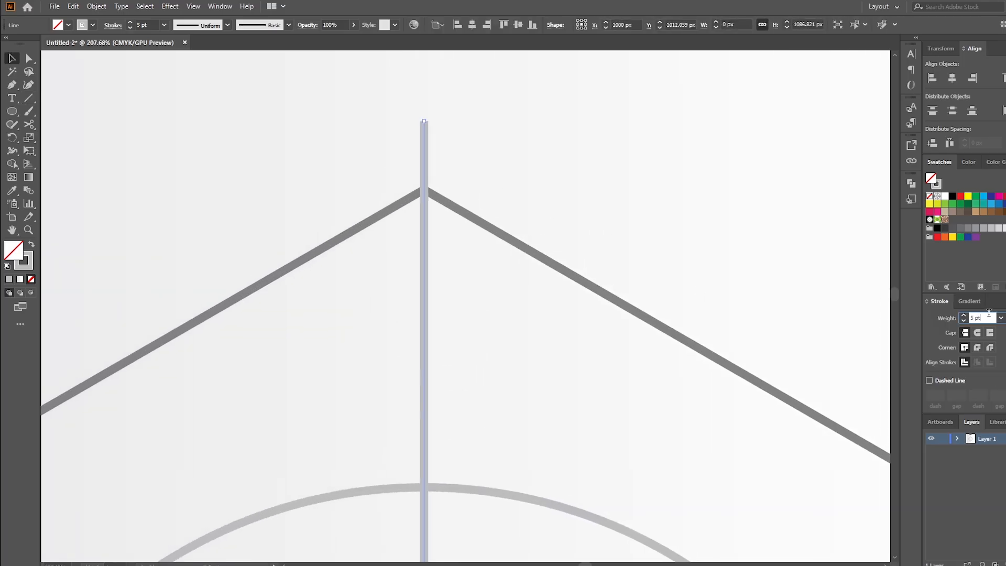
scroll(987, 316, down, 8)
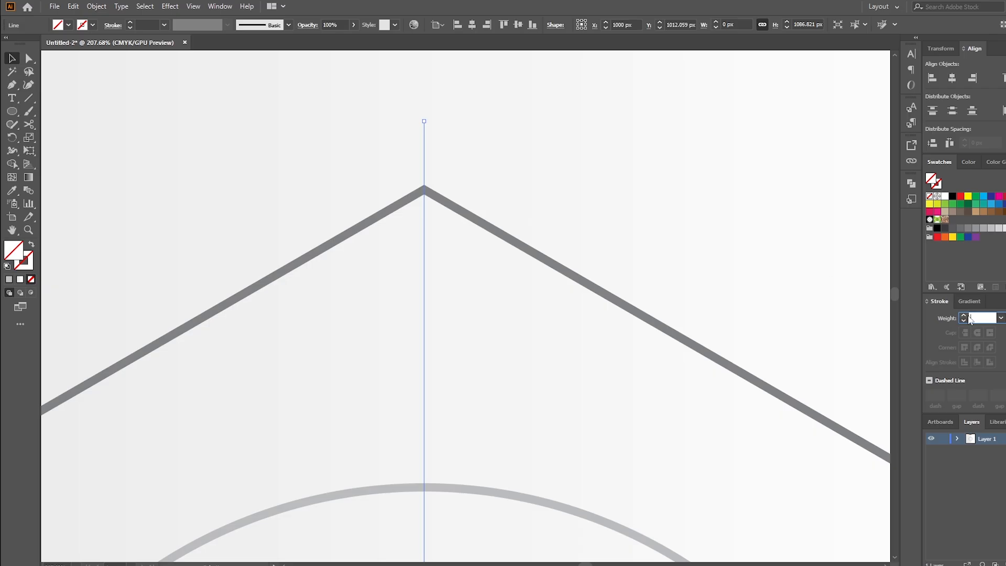
mouse_move(421, 121)
mouse_down()
mouse_move(600, 180)
mouse_move(607, 228)
mouse_up()
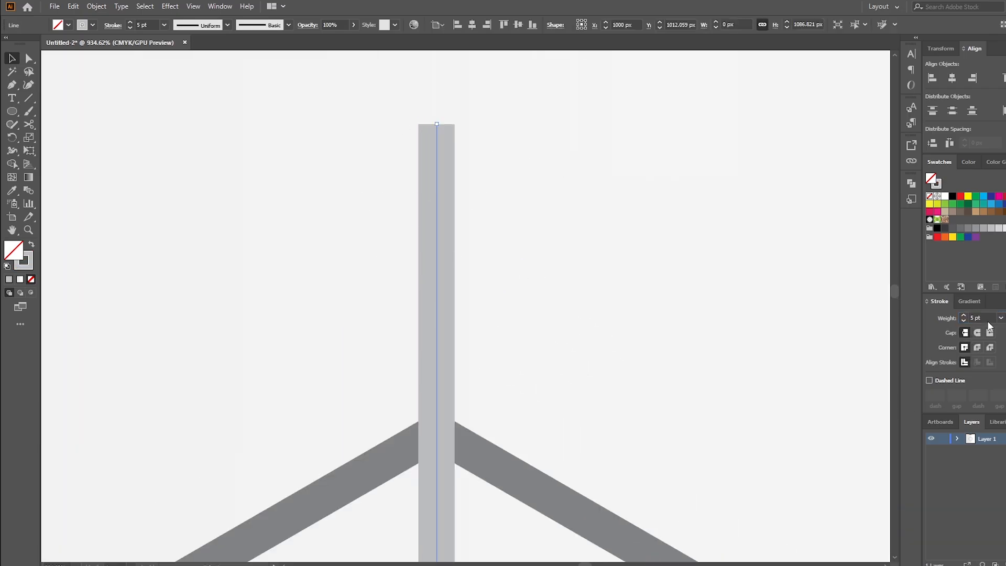
scroll(989, 323, down, 5)
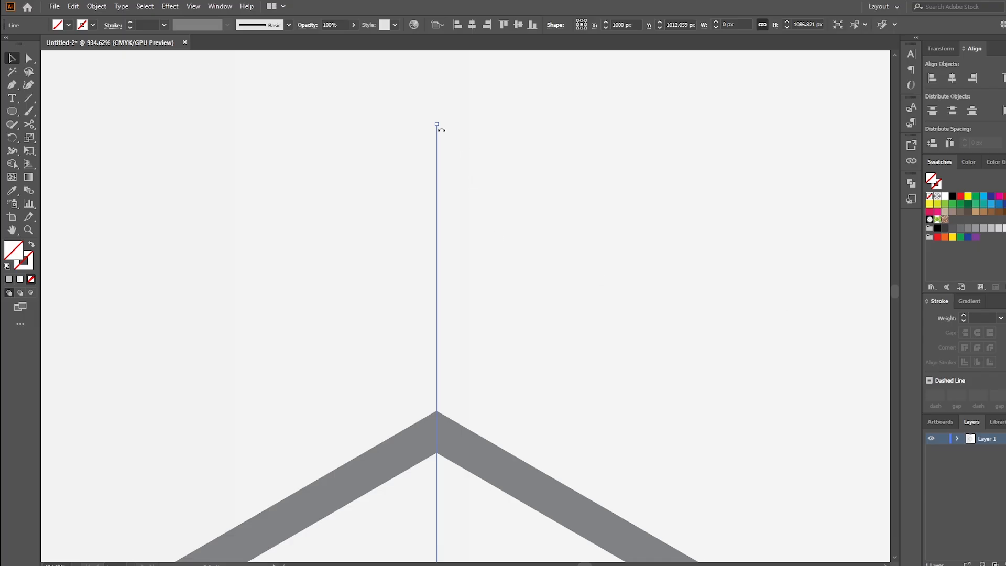
drag(438, 224, 190, 365)
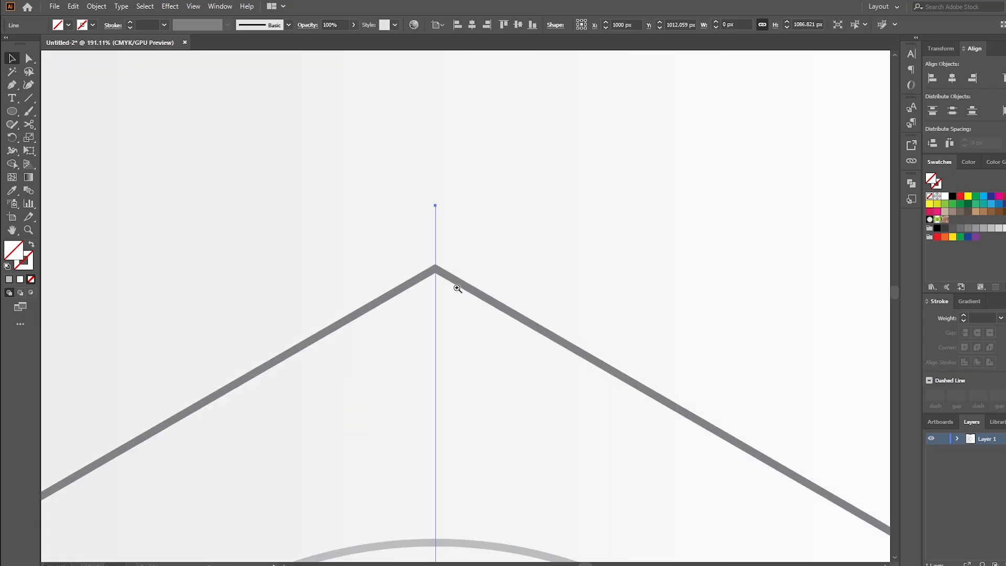
drag(431, 299, 184, 386)
drag(551, 314, 574, 240)
click(628, 270)
scroll(644, 328, down, 2)
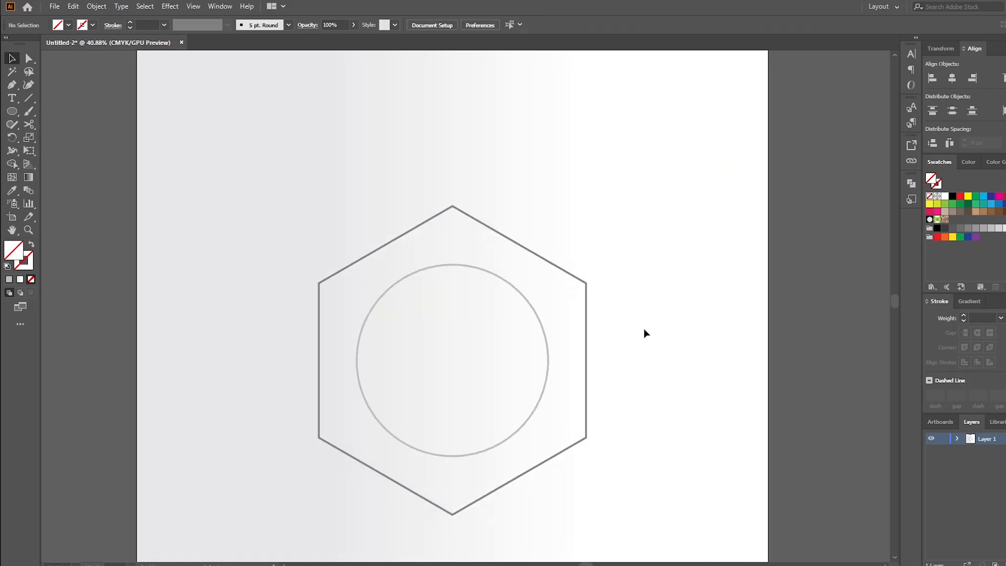
- Draw an unstroked diagonal line, about 961 by 555 px, through the hexagon's upper-right and lower-left corners and adjust its end points
key(backslash)
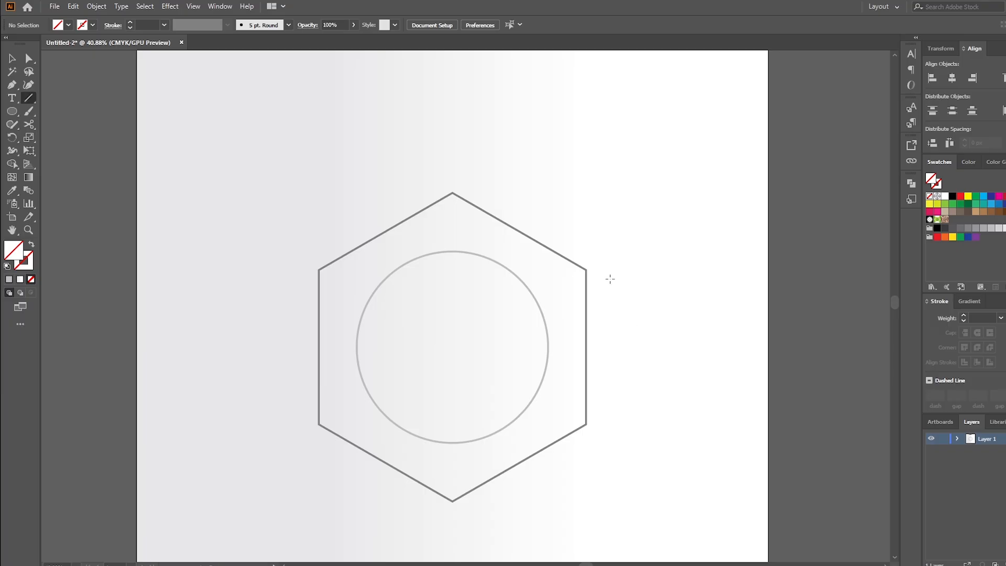
drag(597, 265, 897, 300)
key(ctrl+space)
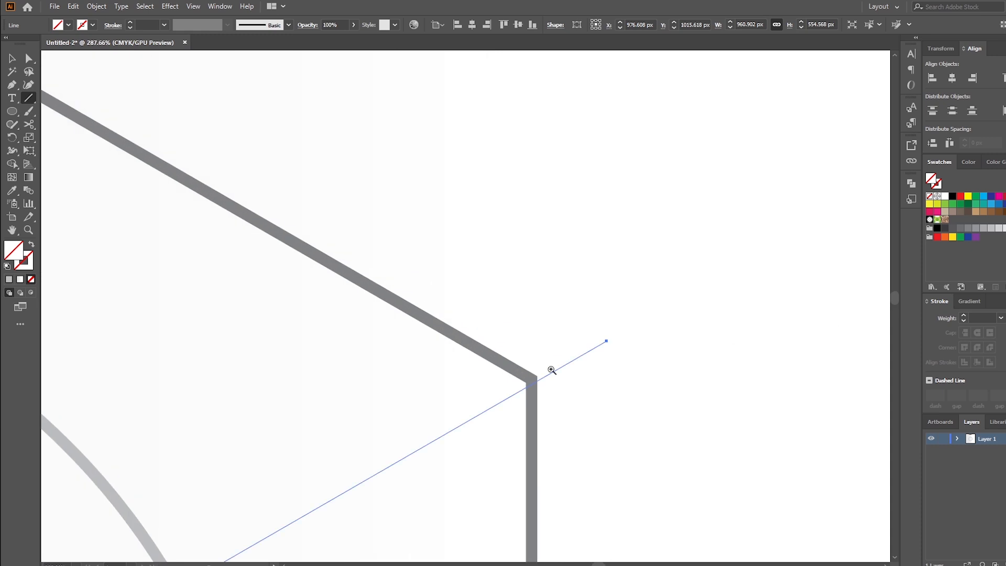
drag(568, 376, 620, 379)
key(a)
drag(617, 326, 190, 475)
key(ctrl+space)
drag(453, 440, 783, 337)
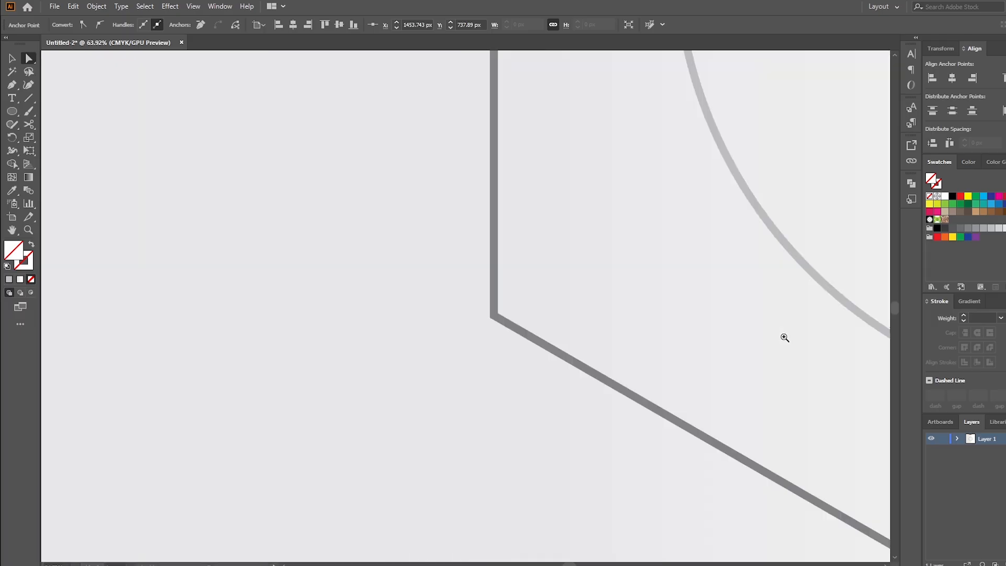
drag(371, 390, 624, 391)
key(ctrl+space)
- Draw a second unstroked diagonal, about 936 by 537 px, through the hexagon's upper-left and lower-right corners and fine-tune its end points
key(backslash)
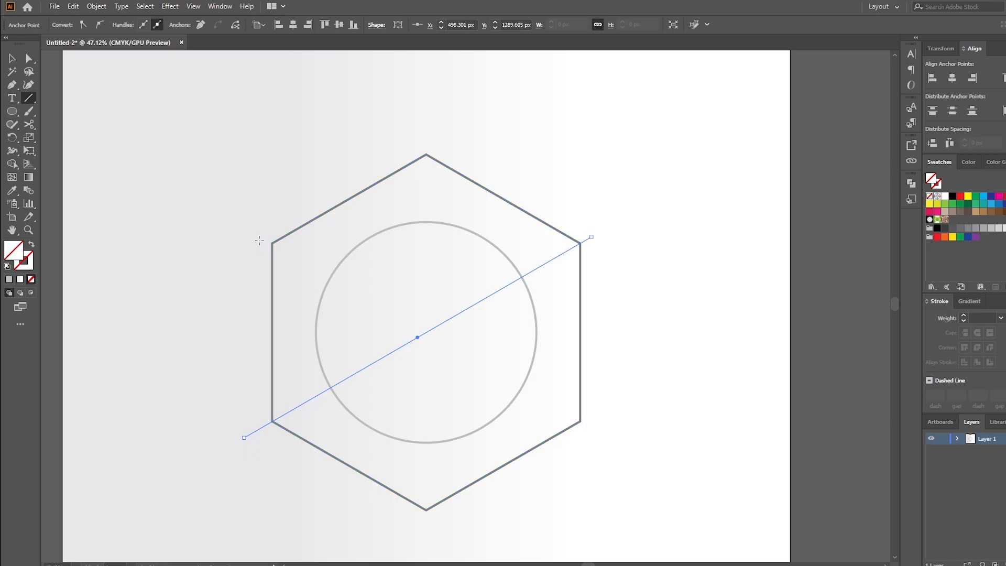
drag(259, 240, 880, 396)
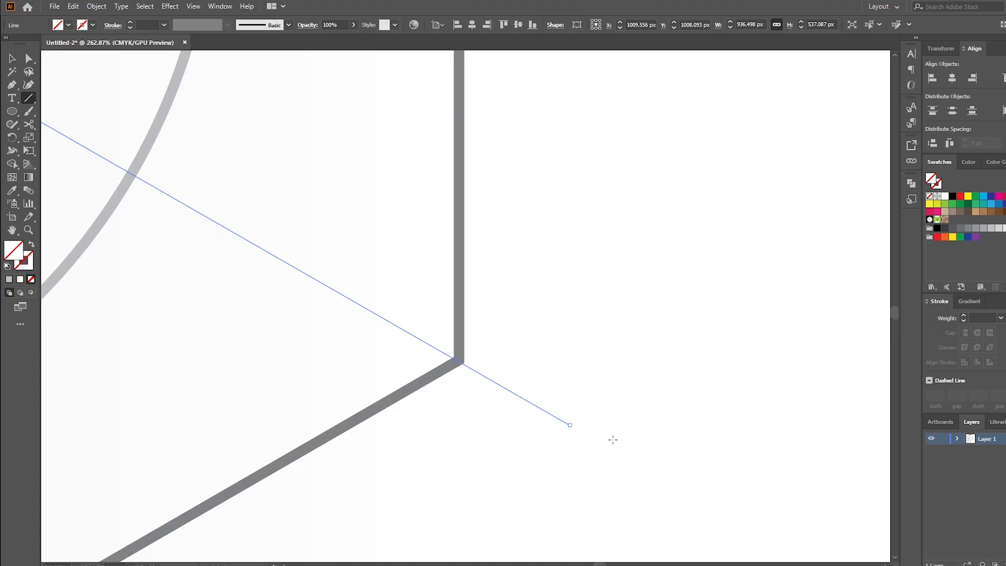
key(a)
drag(570, 424, 557, 416)
key(ctrl+0)
drag(480, 354, 685, 356)
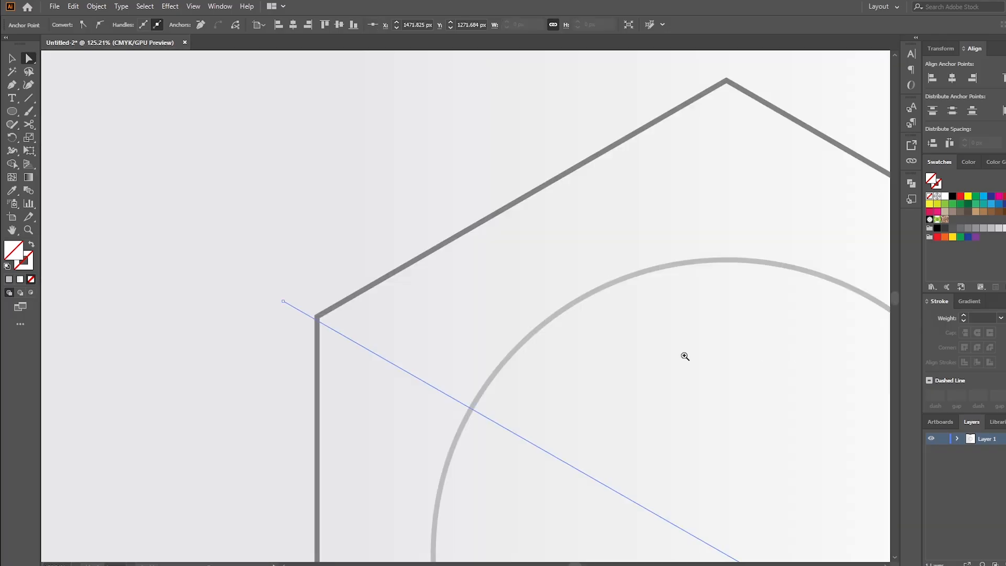
drag(283, 300, 285, 298)
drag(397, 298, 79, 350)
drag(400, 341, 501, 348)
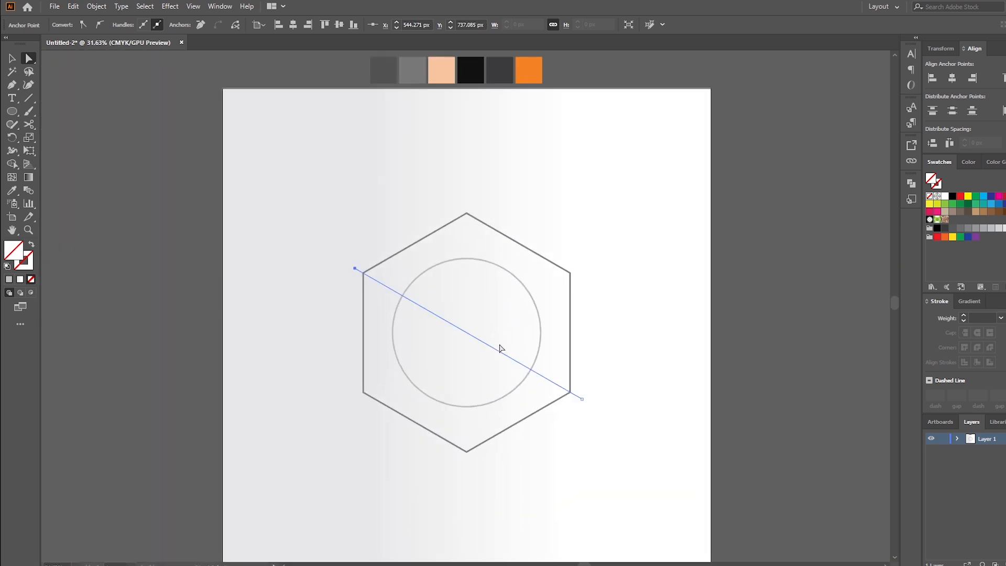
- Ungroup the hexagon and circle so that each can be selected separately
key(v)
click(567, 423)
click(554, 410)
right_click(551, 407)
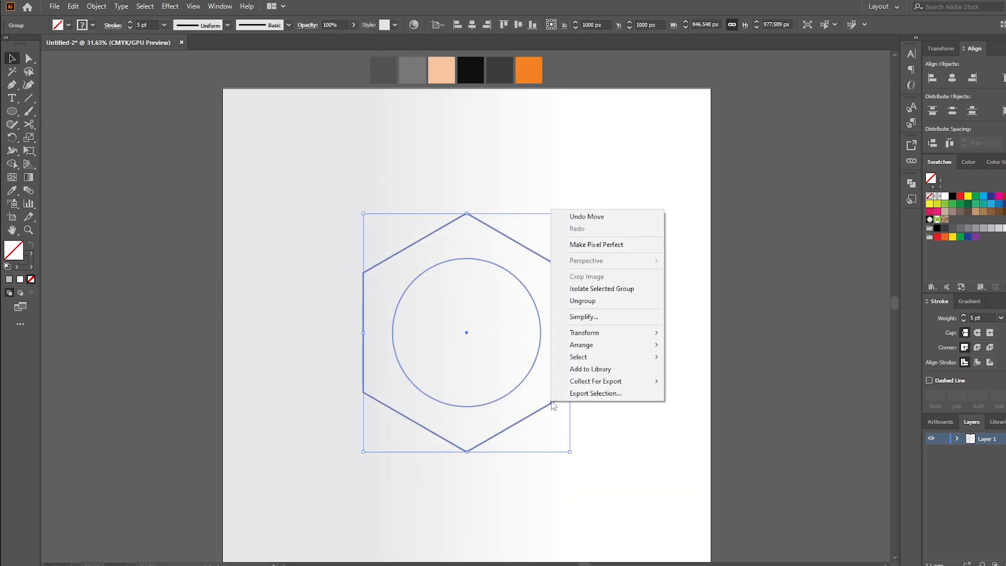
click(587, 301)
click(571, 278)
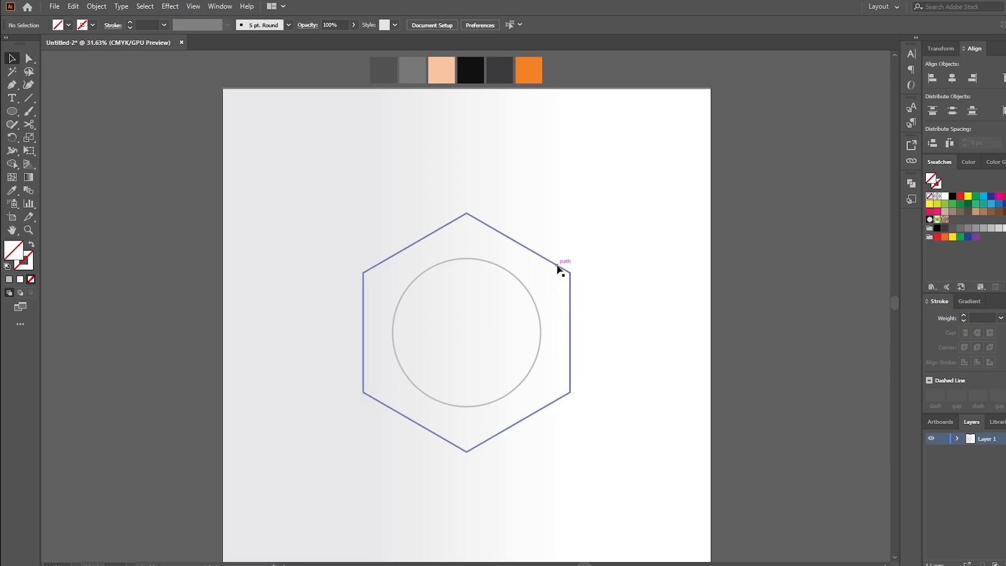
click(559, 268)
shift+click(517, 282)
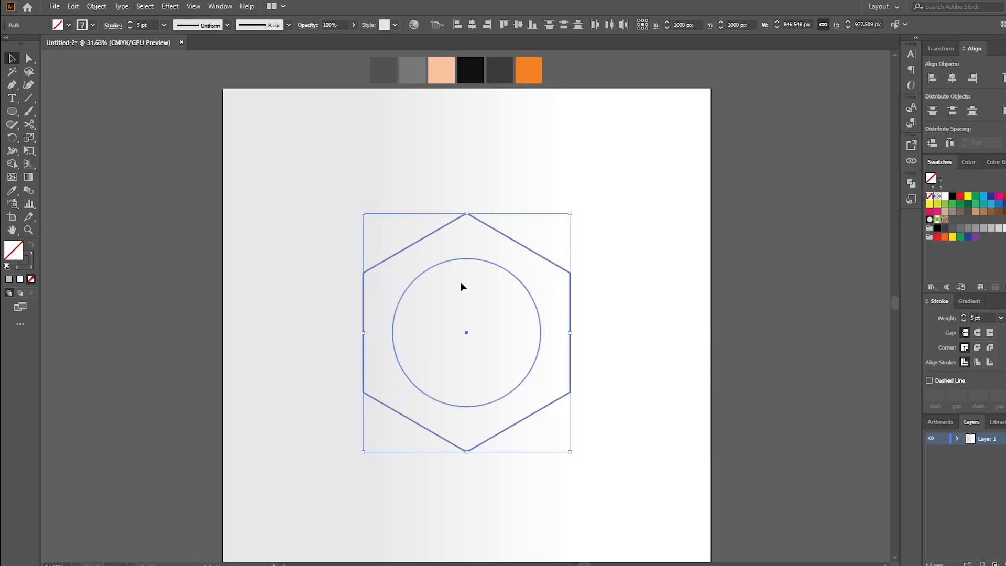
click(340, 241)
- Swap fill and stroke on the hexagon and on the circle, turning both outlines into solid grey shapes
click(399, 255)
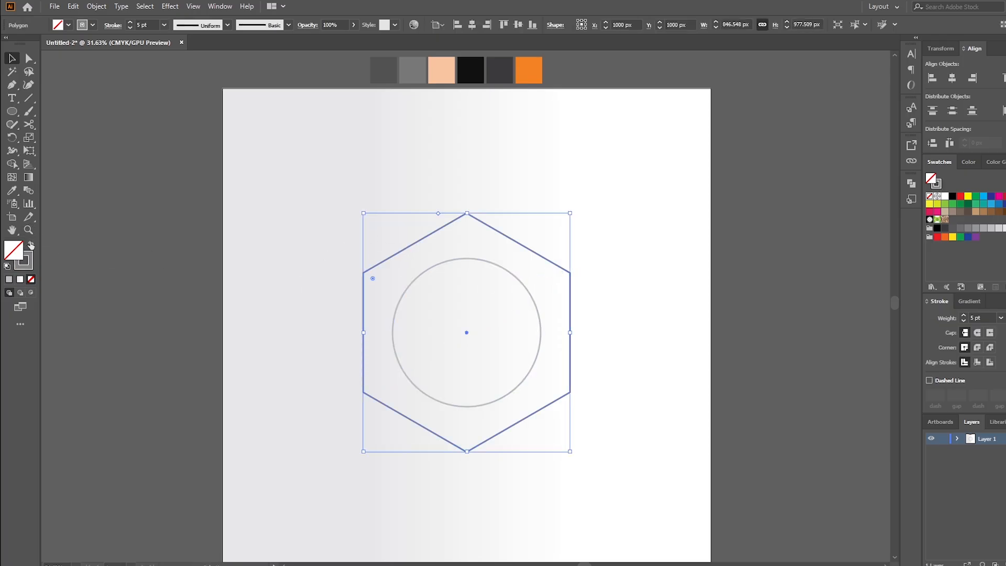
click(31, 245)
click(304, 264)
click(414, 281)
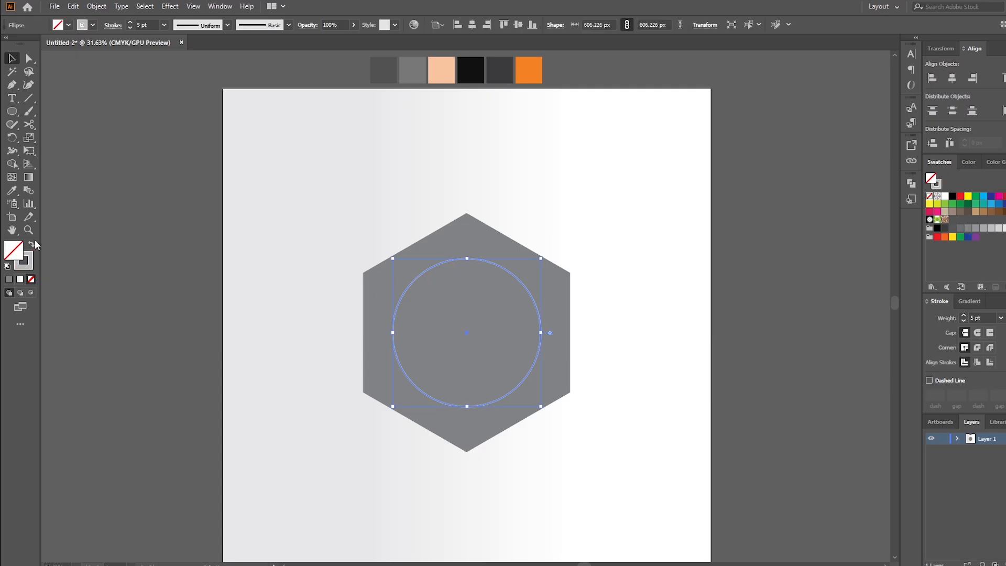
click(31, 242)
- Divide the hexagon and circle along the three crossing lines with Pathfinder and ungroup the resulting pieces
drag(294, 199, 671, 450)
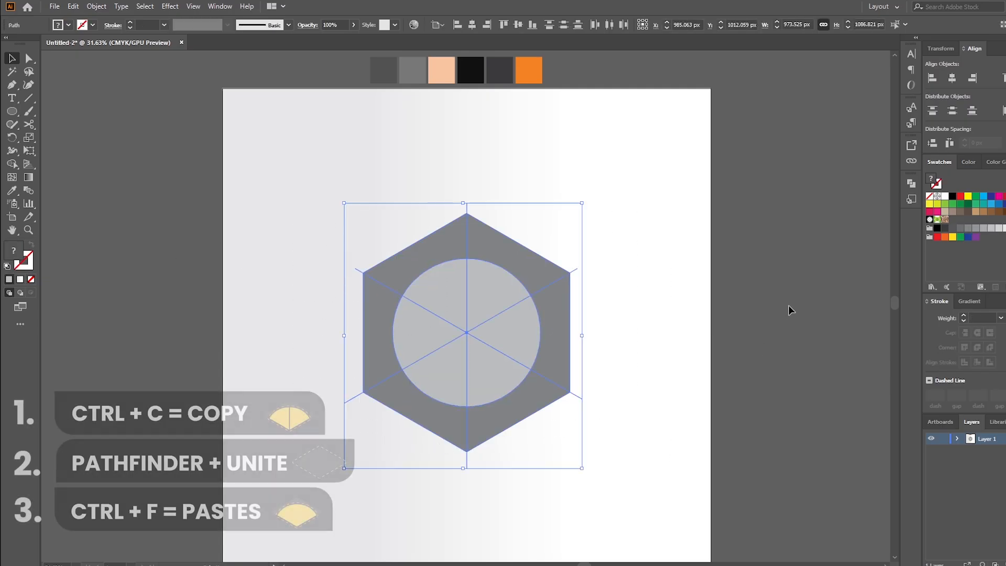
click(911, 183)
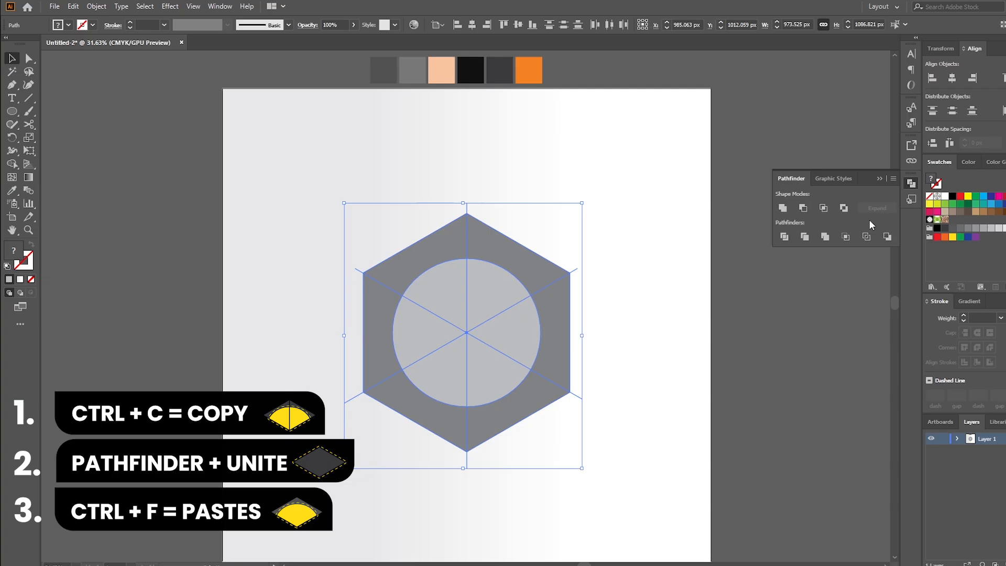
click(784, 237)
right_click(540, 172)
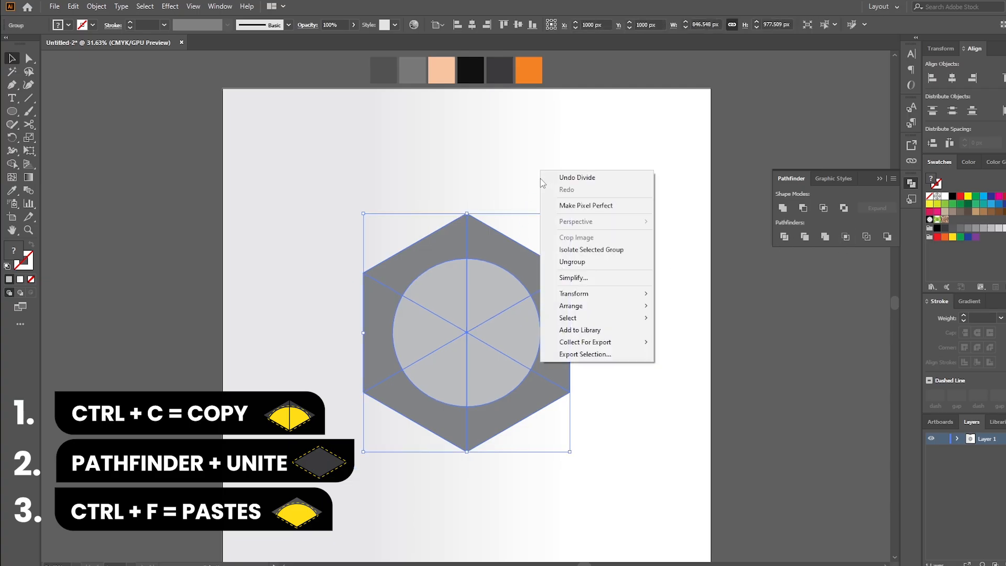
click(580, 266)
click(635, 202)
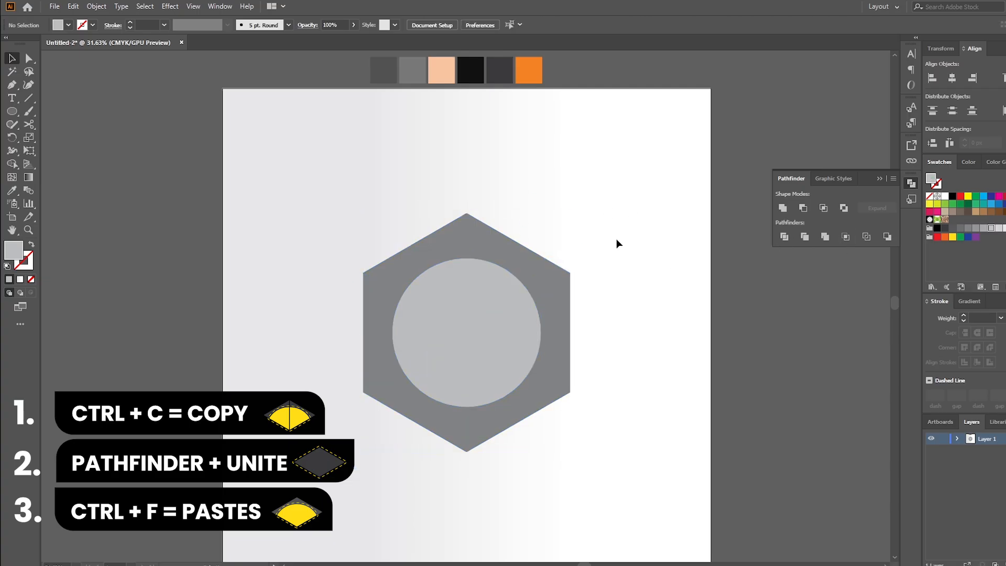
- Unite the four pieces of the hexagon's top face into one rhombus, with a merged copy of its circle wedges pasted in front
click(486, 284)
shift+click(434, 284)
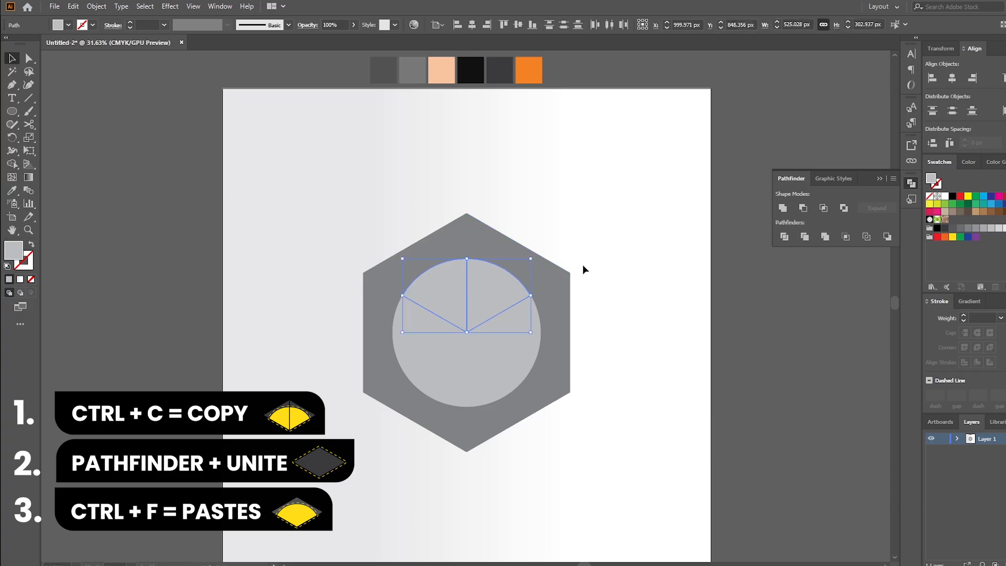
shift+click(495, 241)
shift+click(444, 241)
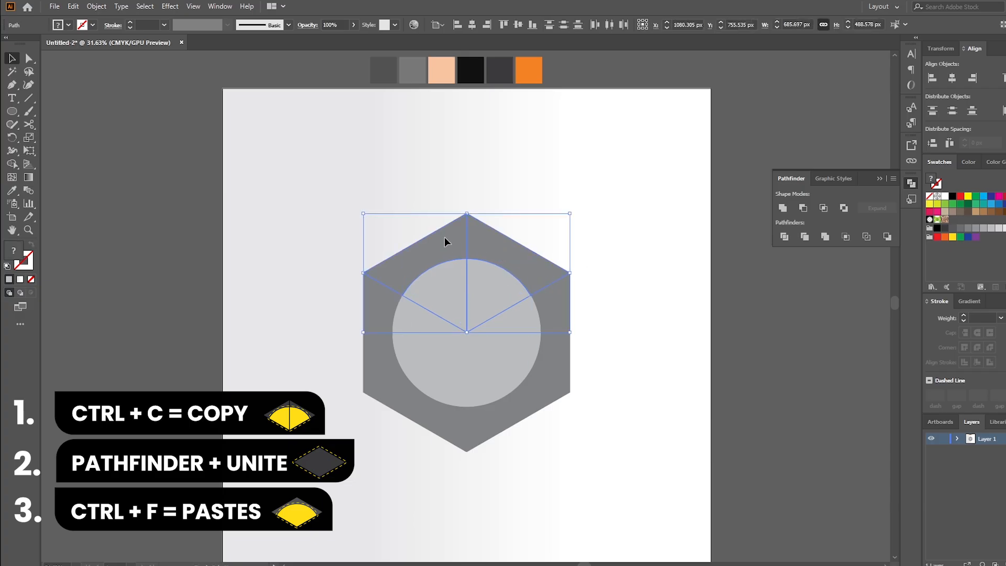
click(782, 208)
click(630, 256)
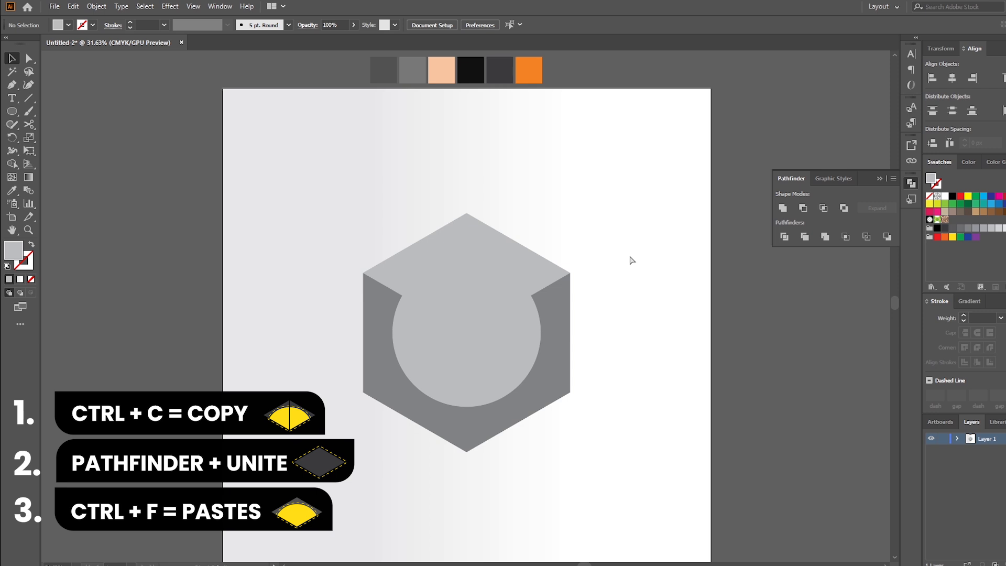
key(ctrl+f)
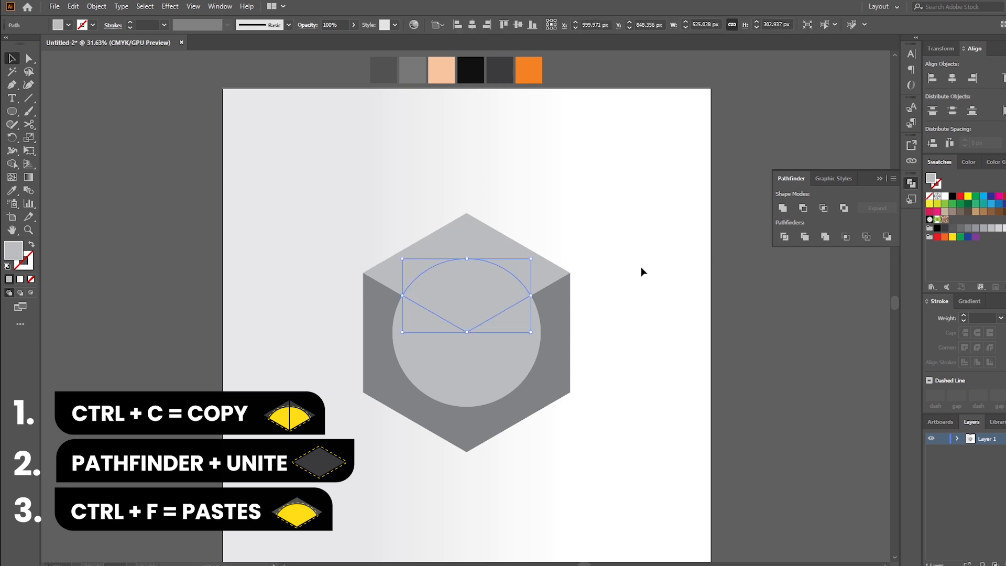
click(640, 266)
- Fill the top rhombus face with the dark grey sampled from the first palette swatch above the artboard
click(540, 261)
key(i)
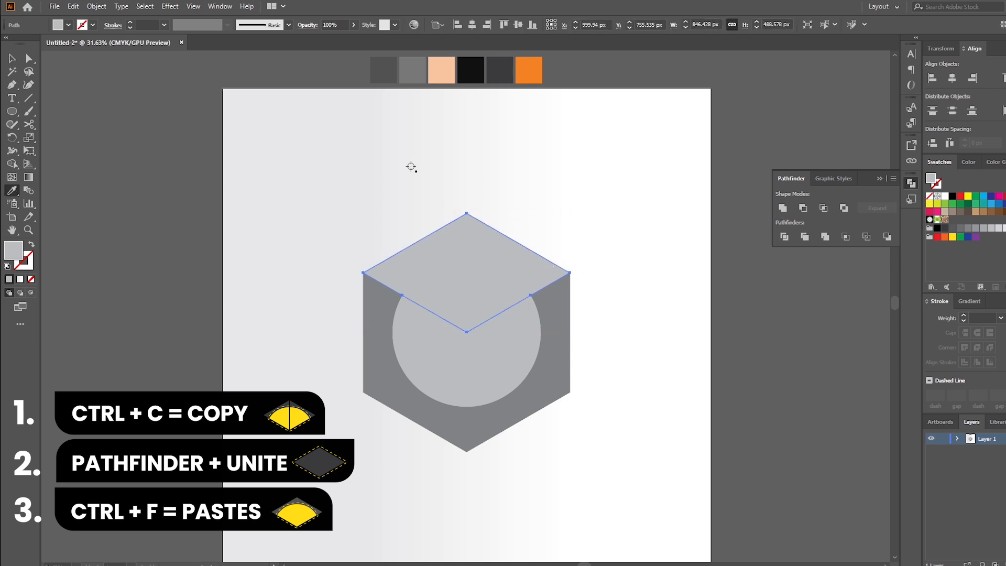
click(382, 72)
key(v)
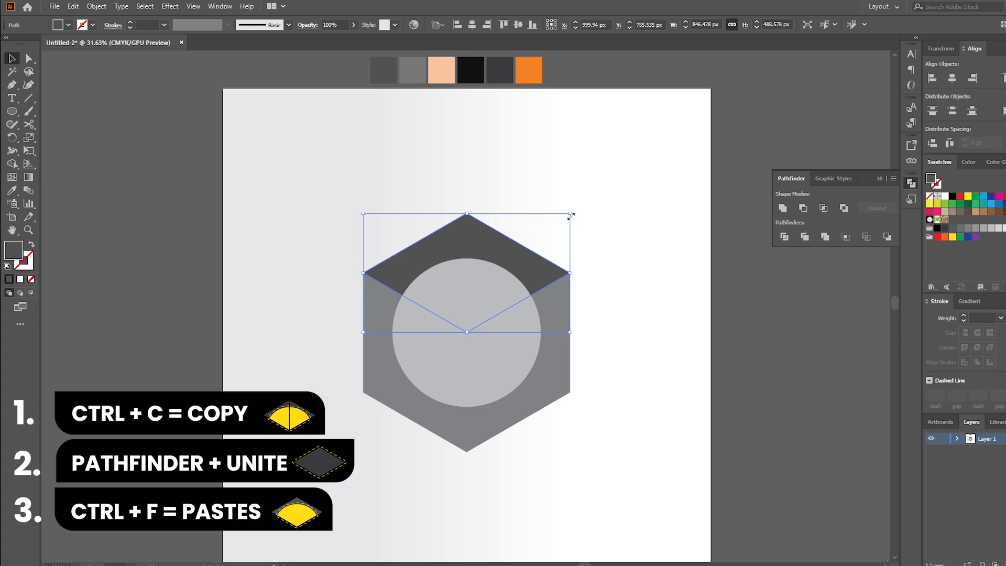
click(561, 171)
- Fill the circle segment on the top face with the near-black palette colour
click(489, 286)
key(i)
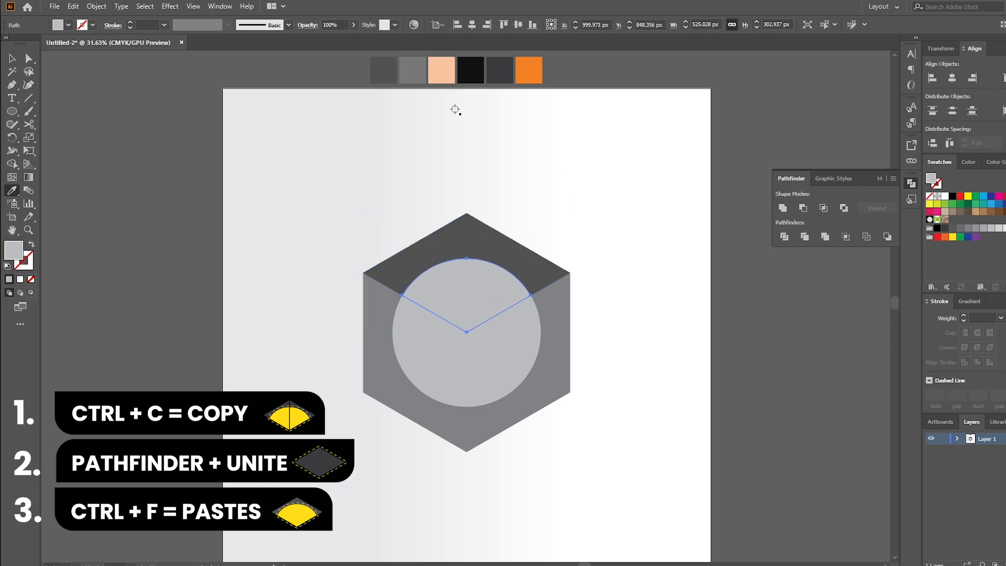
click(470, 74)
key(v)
click(611, 235)
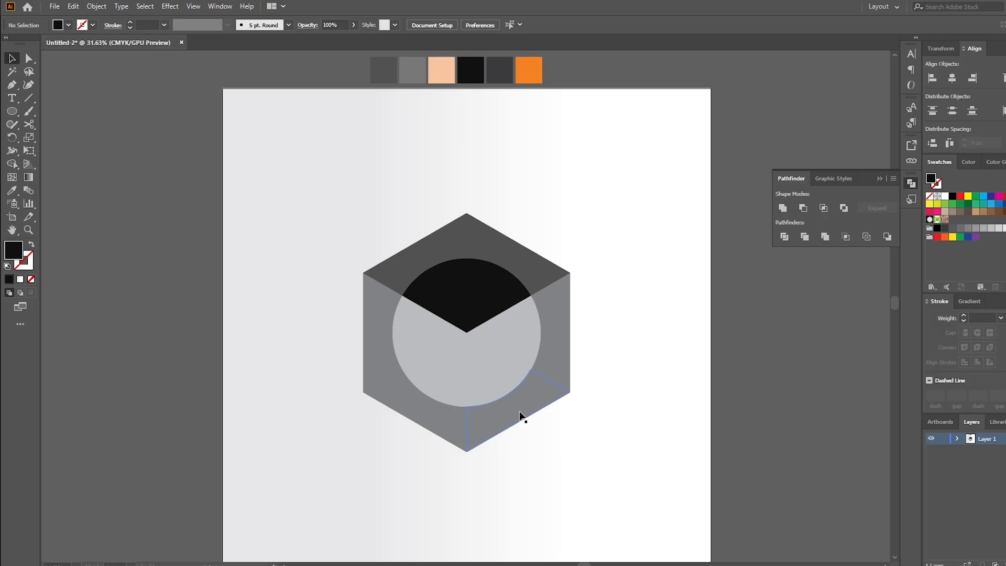
- Unite the pieces of the cube's right face into one shape, with a copy of its two circle wedges pasted in front
click(523, 311)
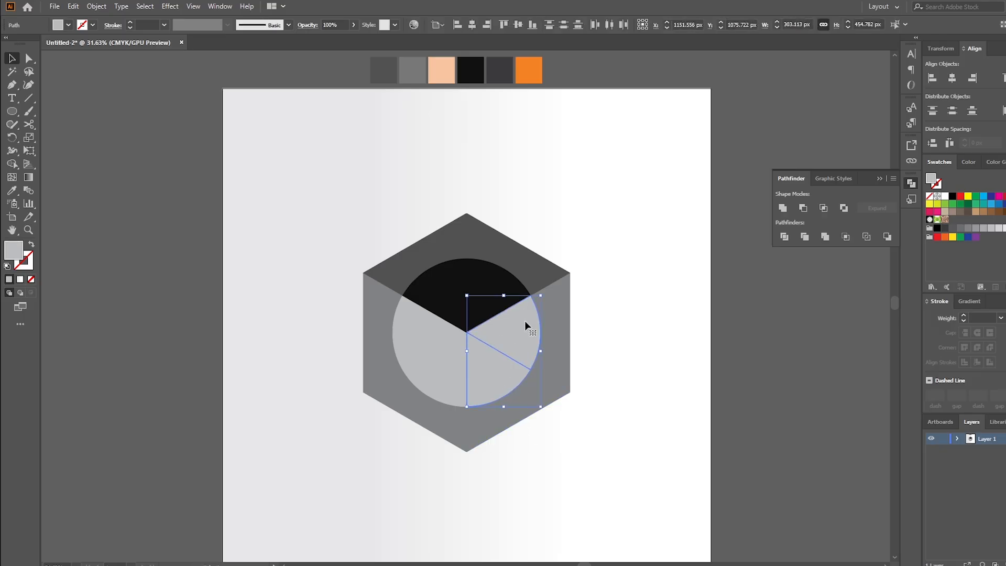
key(a)
key(v)
shift+click(524, 411)
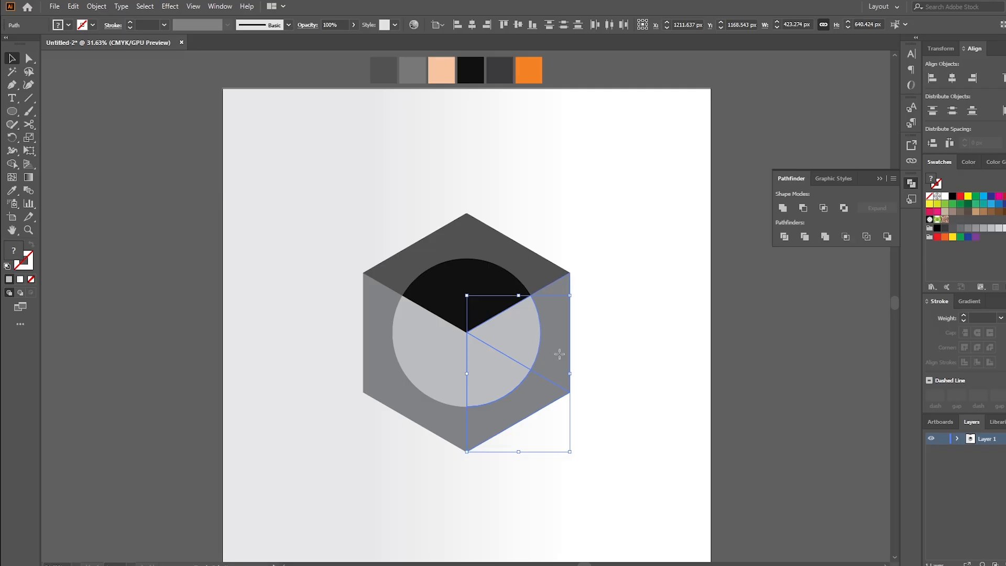
click(783, 208)
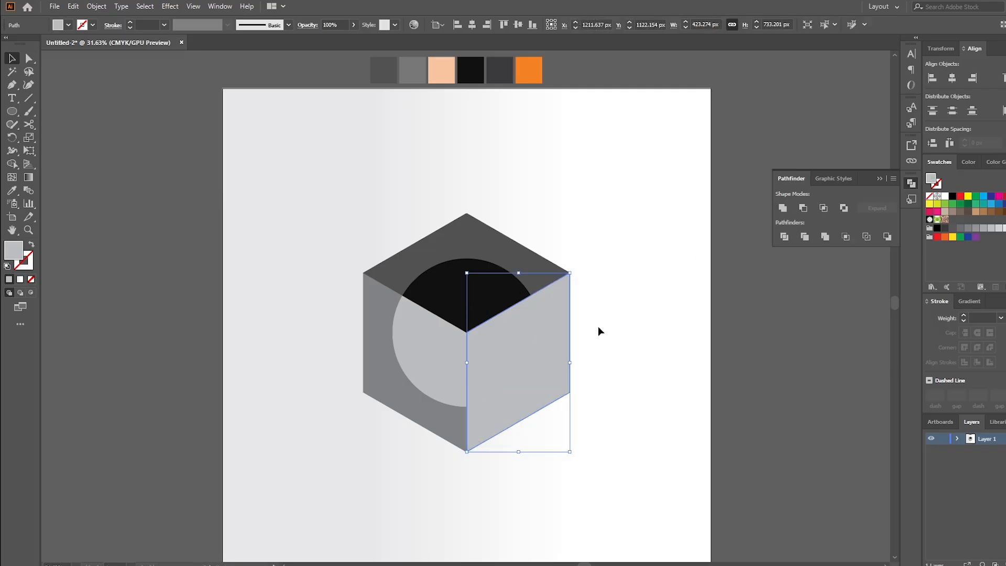
click(618, 314)
key(ctrl+z)
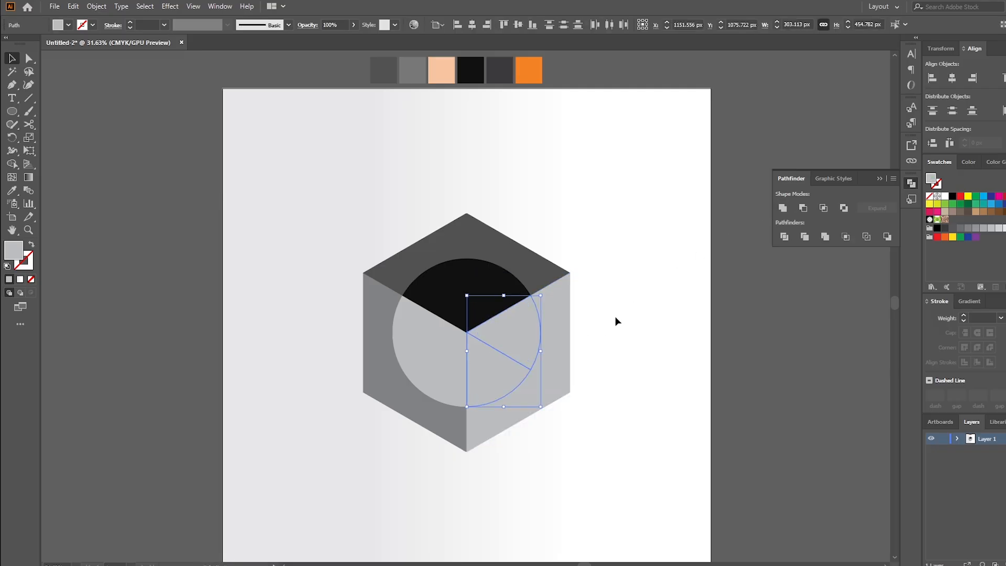
- Fill the cube's right face with the medium grey from the second palette swatch
click(557, 398)
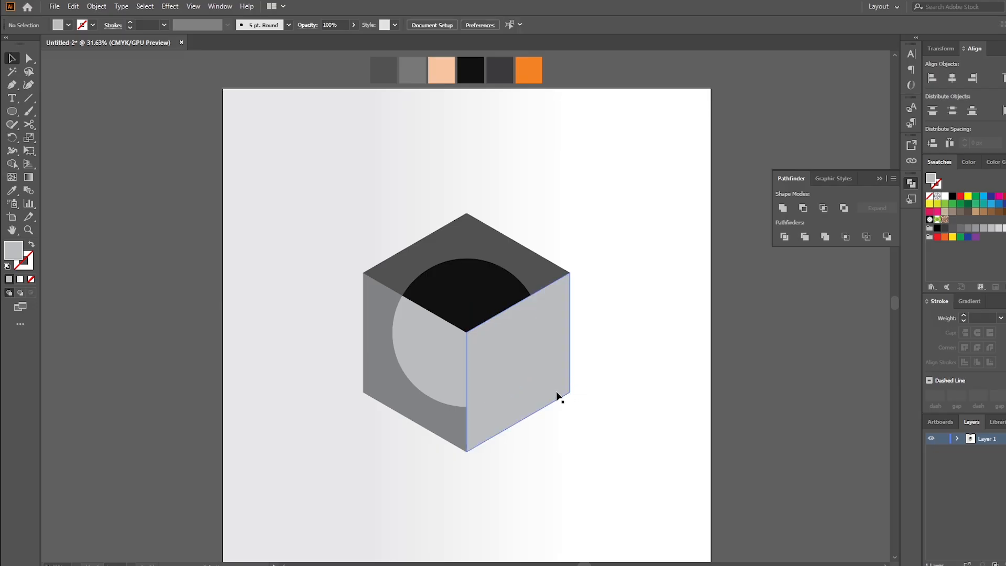
shift+click(481, 327)
key(i)
click(412, 78)
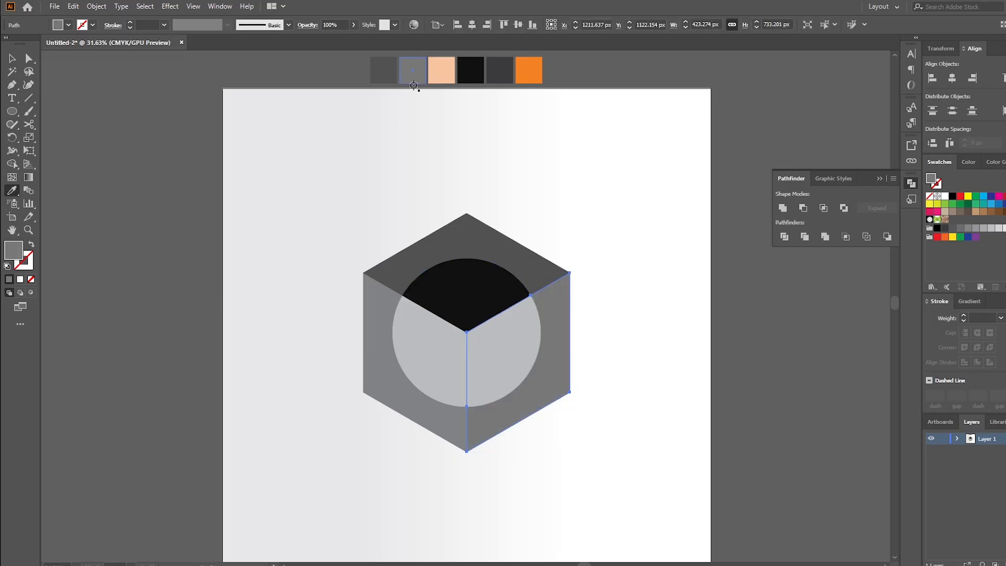
key(v)
- Fill the circle segment on the right face with the charcoal grey from the fifth palette swatch
click(531, 348)
key(i)
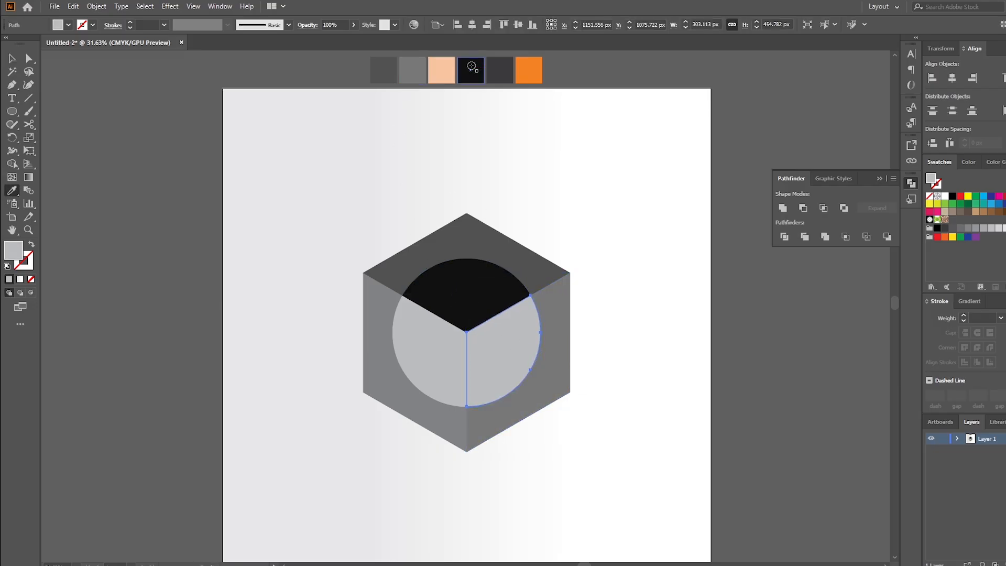
click(471, 67)
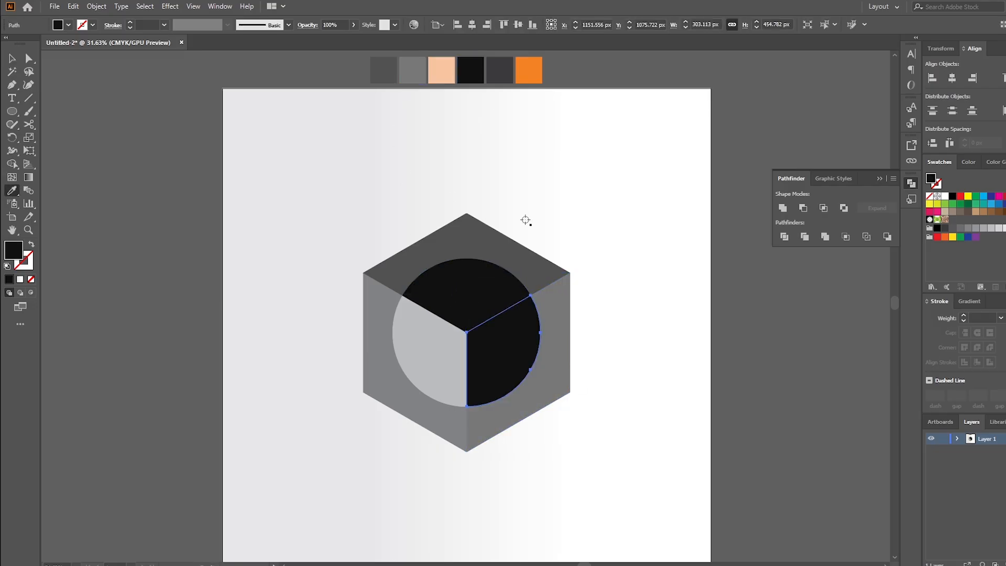
click(500, 71)
key(v)
click(618, 313)
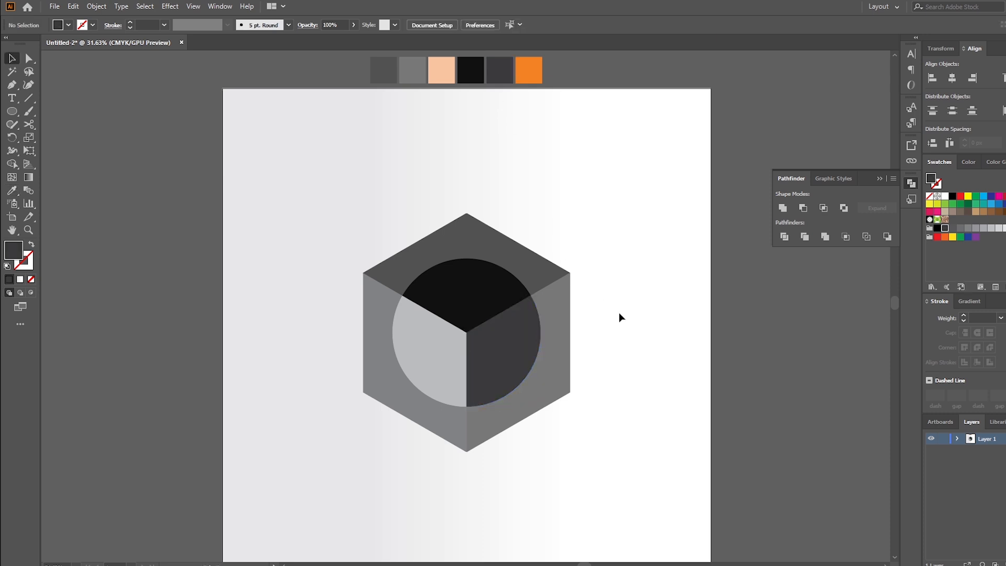
- Unite the pieces of the cube's left face into one shape, with a merged copy of its circle wedges pasted in front
click(422, 415)
click(412, 341)
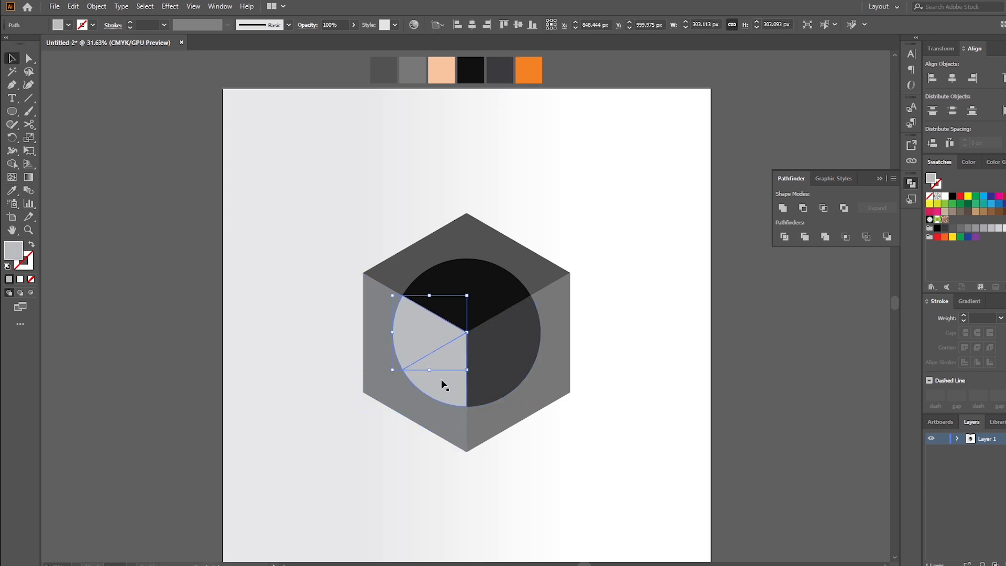
shift+click(441, 380)
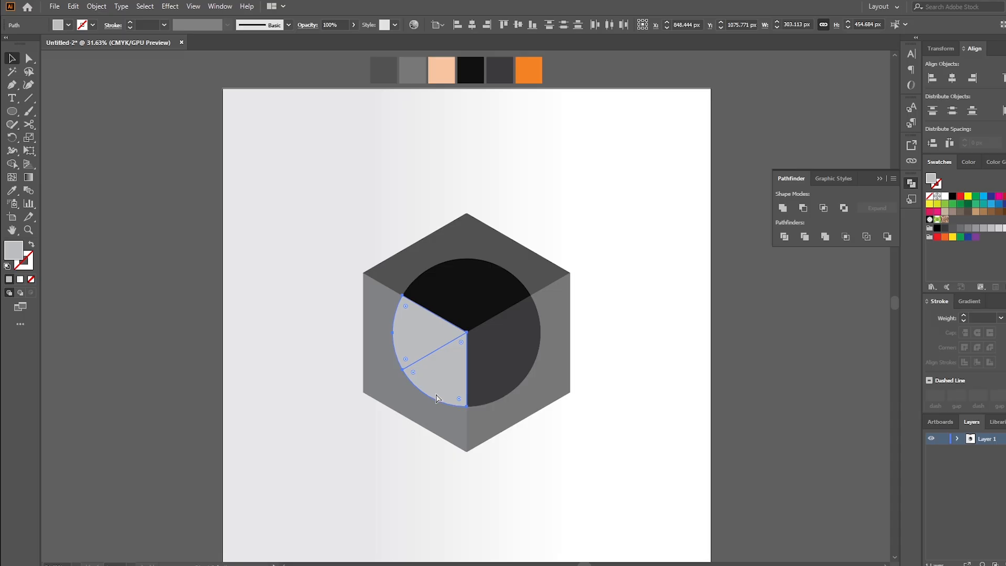
shift+click(442, 434)
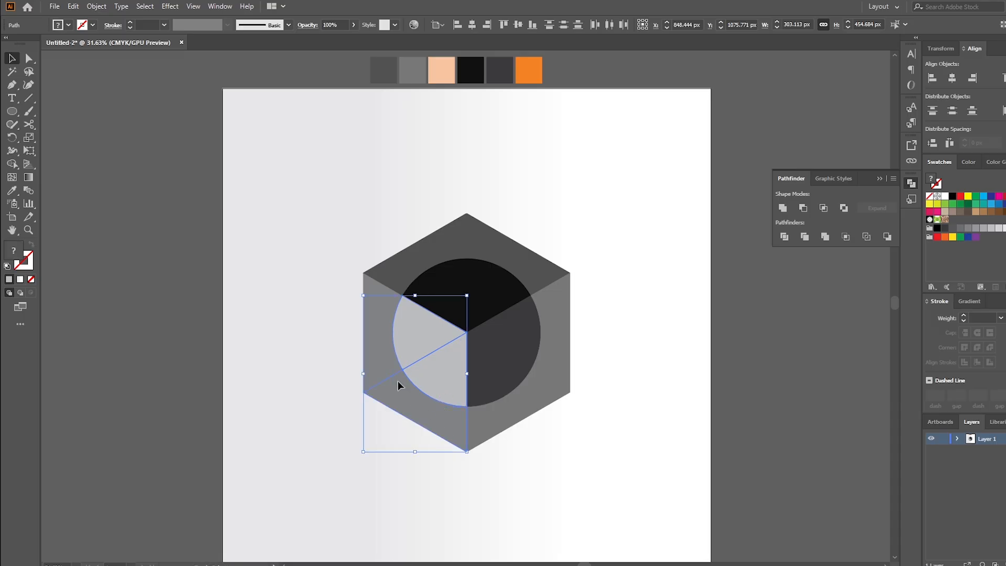
click(780, 205)
click(682, 341)
key(ctrl+f)
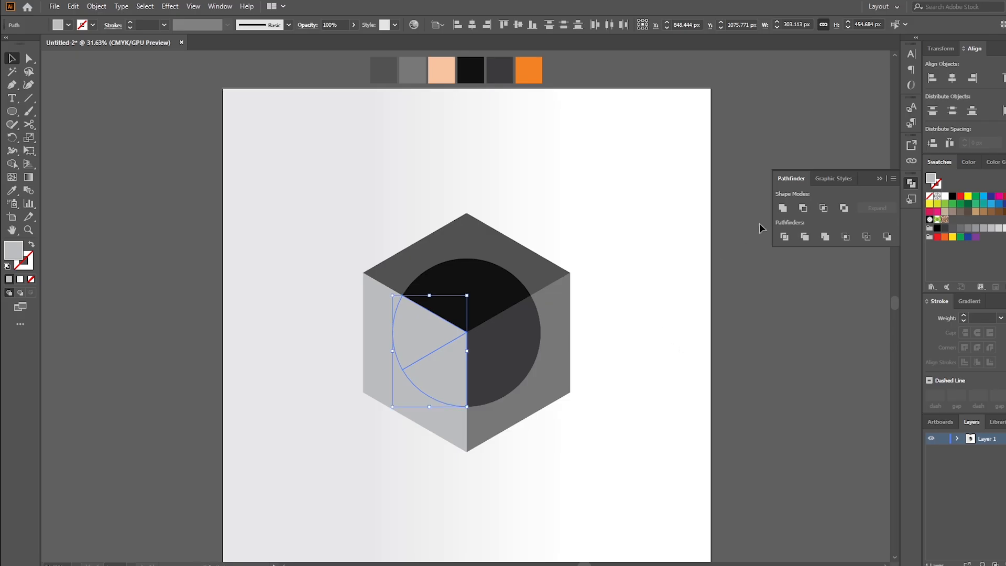
click(779, 209)
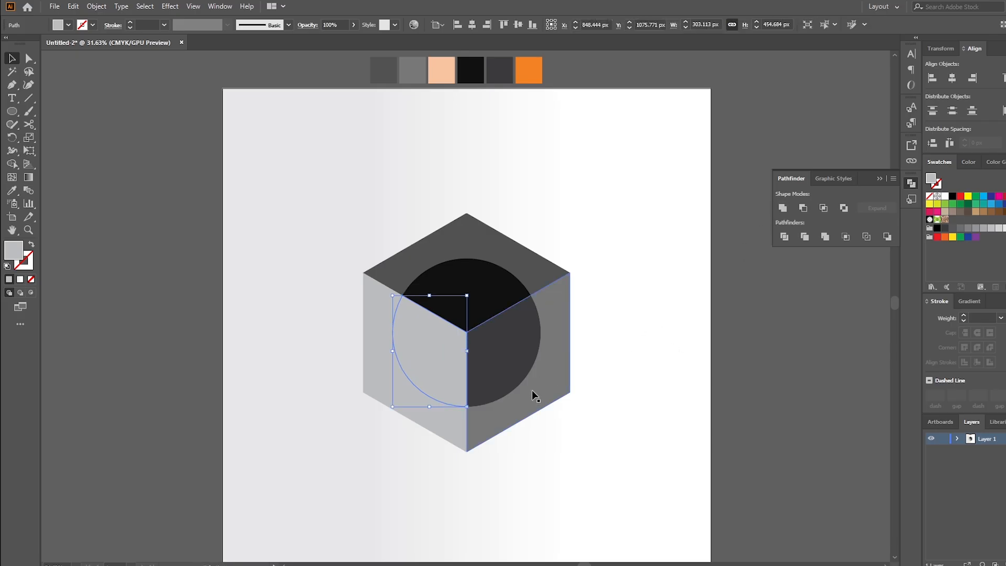
- Fill the left circle segment with the palette's orange and the left face behind it with the peach colour
key(i)
click(529, 74)
key(v)
click(456, 427)
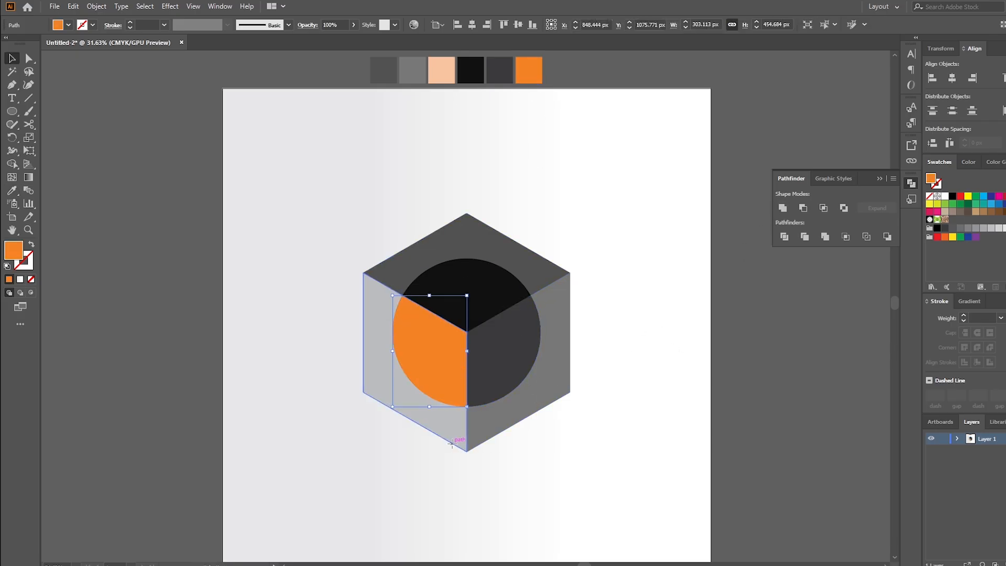
key(i)
click(444, 74)
key(v)
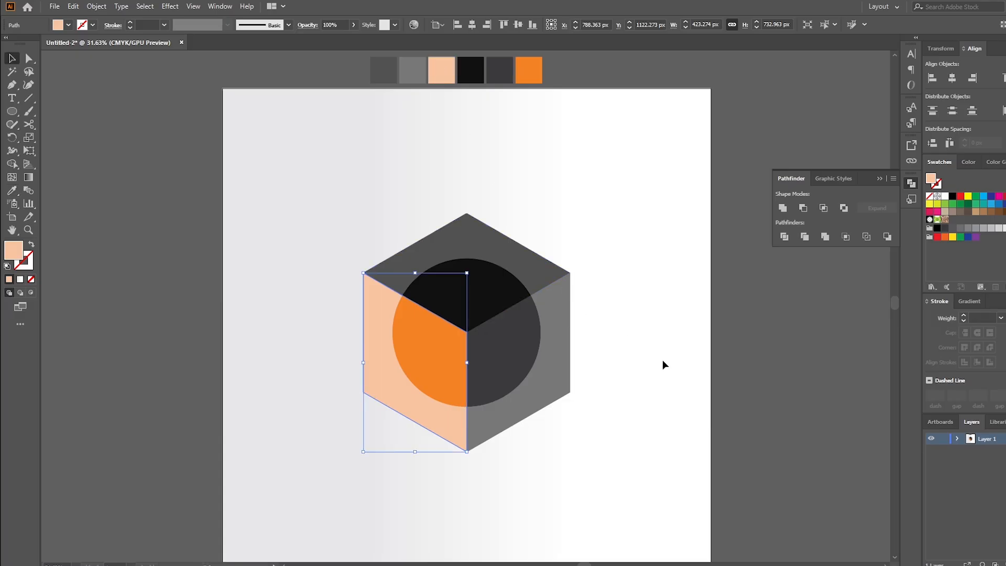
click(661, 359)
click(430, 360)
key(a)
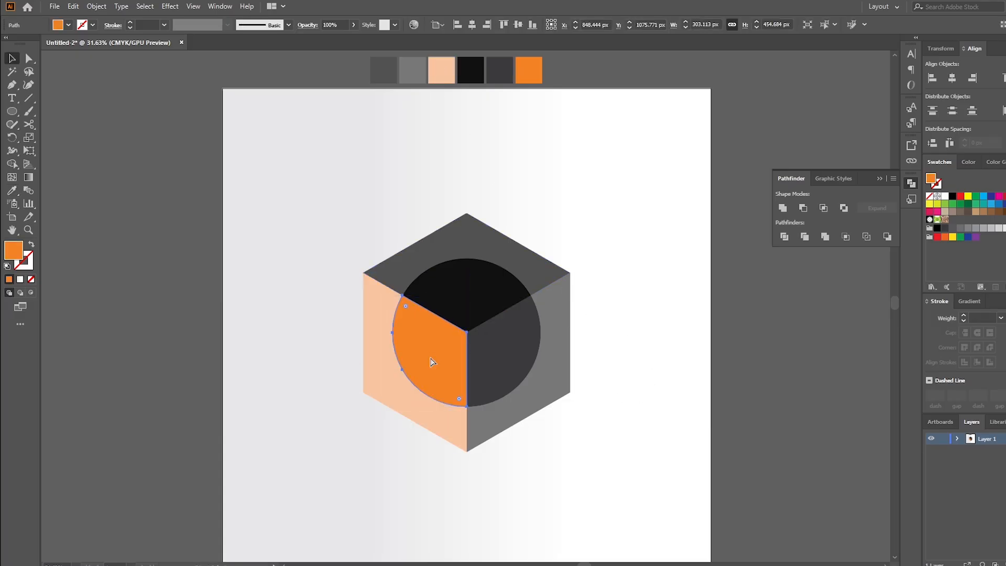
key(v)
click(449, 441)
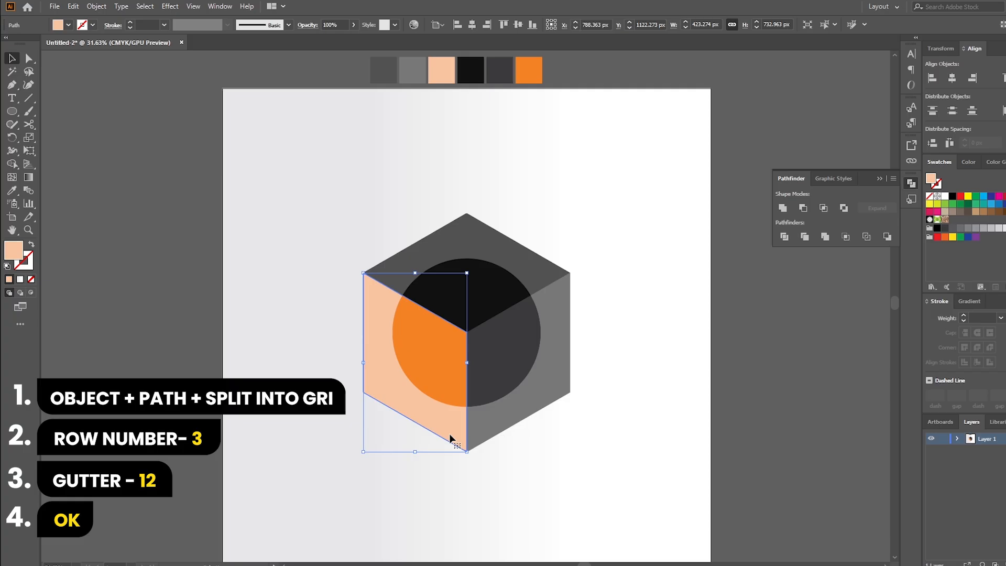
- Start Split Into Grid on the orange circle segment with 3 rows and the preview switched on
click(423, 359)
click(106, 6)
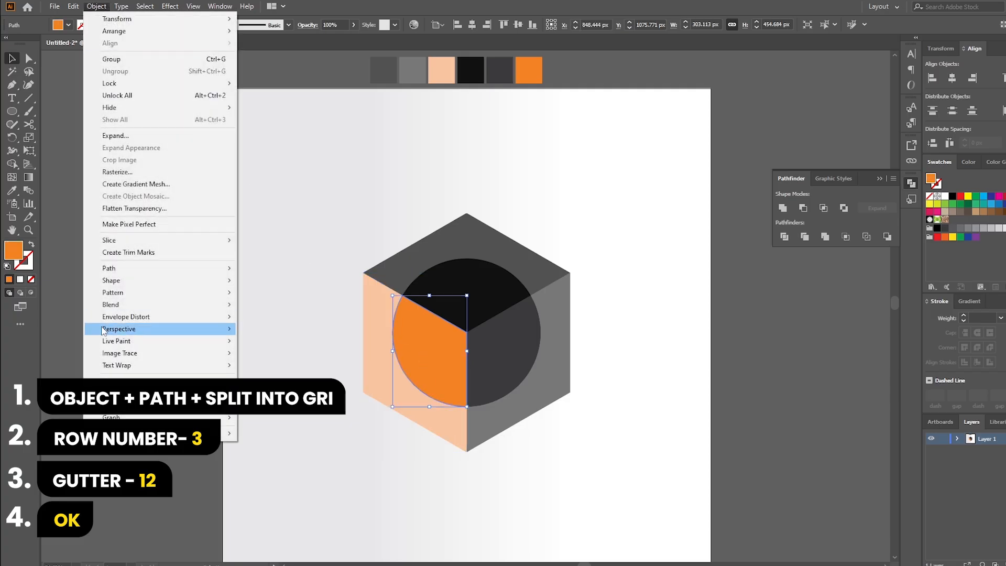
mouse_move(126, 268)
click(361, 388)
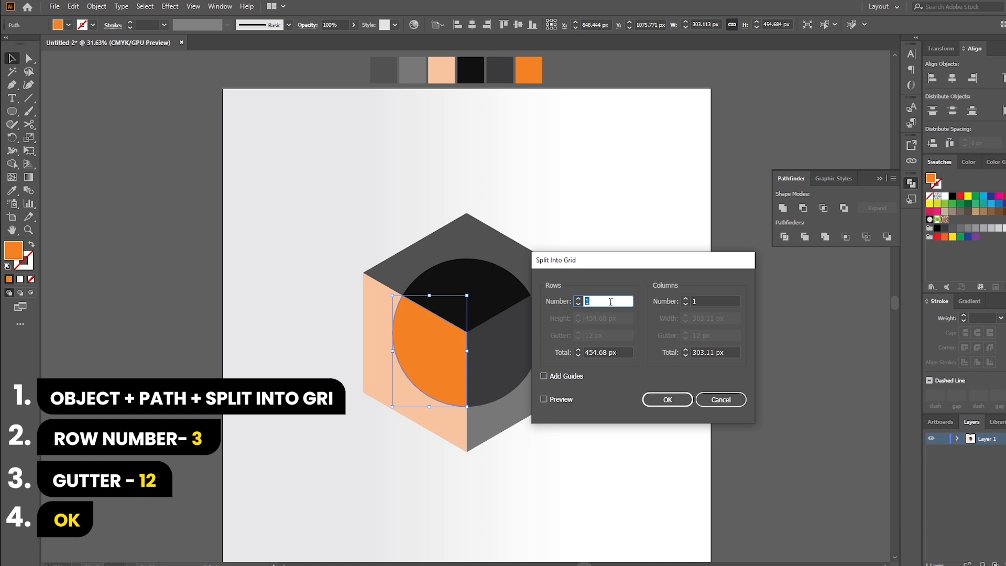
click(544, 399)
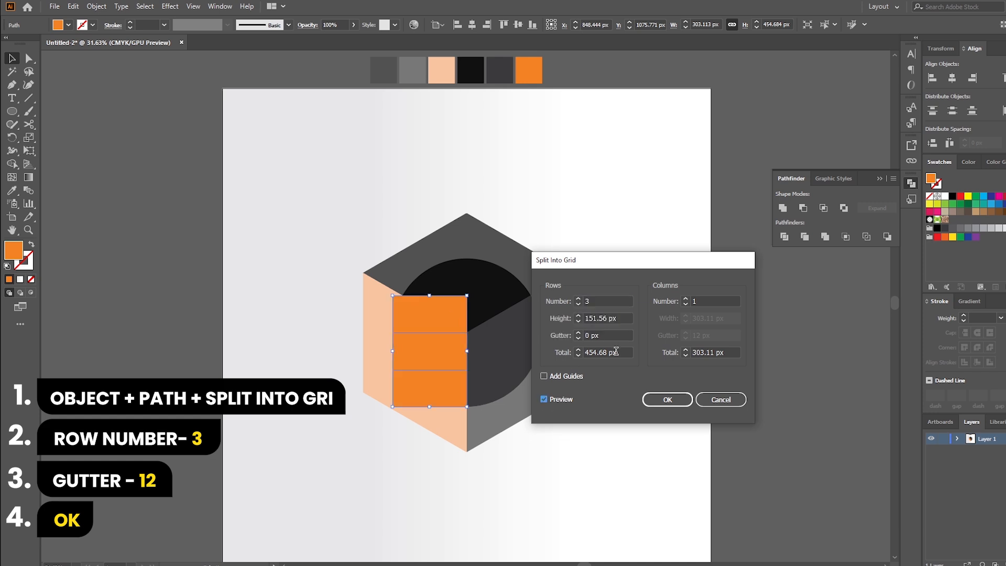
- Set the gutter between the rows to 12 px and apply the grid split
click(612, 335)
key(Up)
key(Up)
key(Up)
key(Up)
key(Up)
key(Up)
key(Up)
key(Up)
key(Up)
key(Up)
key(Up)
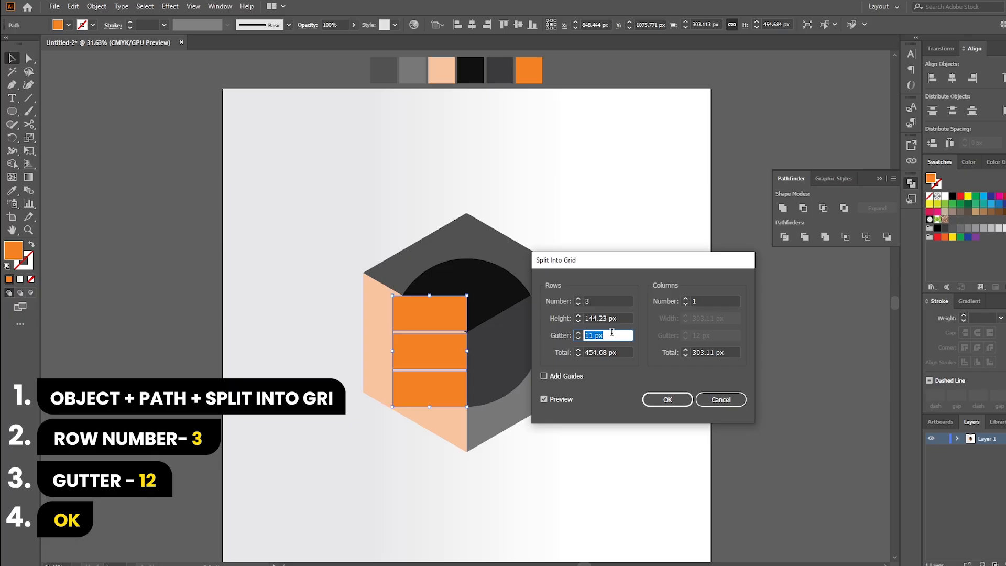
click(668, 400)
- Paste the orange circle segment in front and fill the three grid rows with dark green
click(630, 372)
key(ctrl+f)
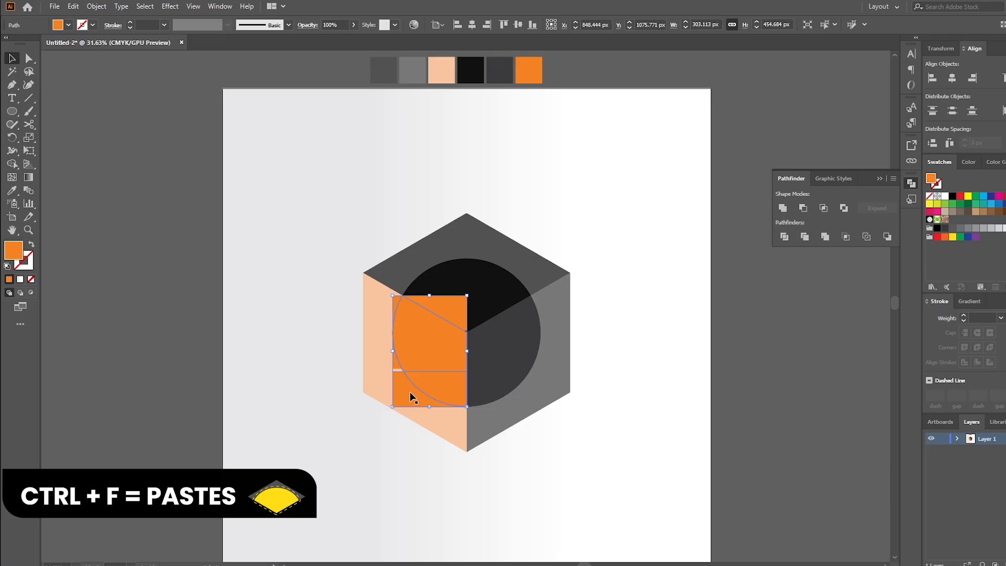
click(396, 373)
shift+click(394, 362)
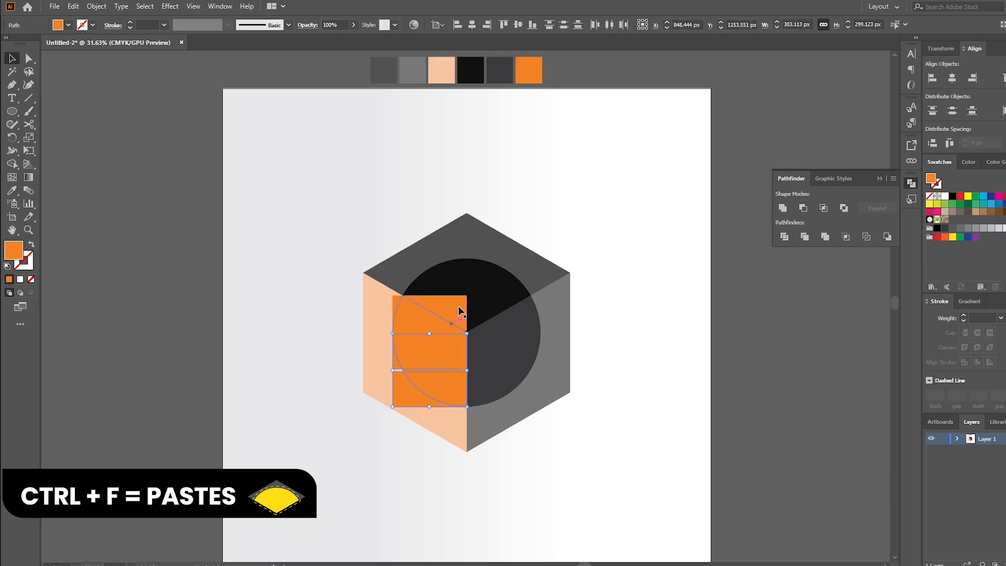
shift+click(457, 302)
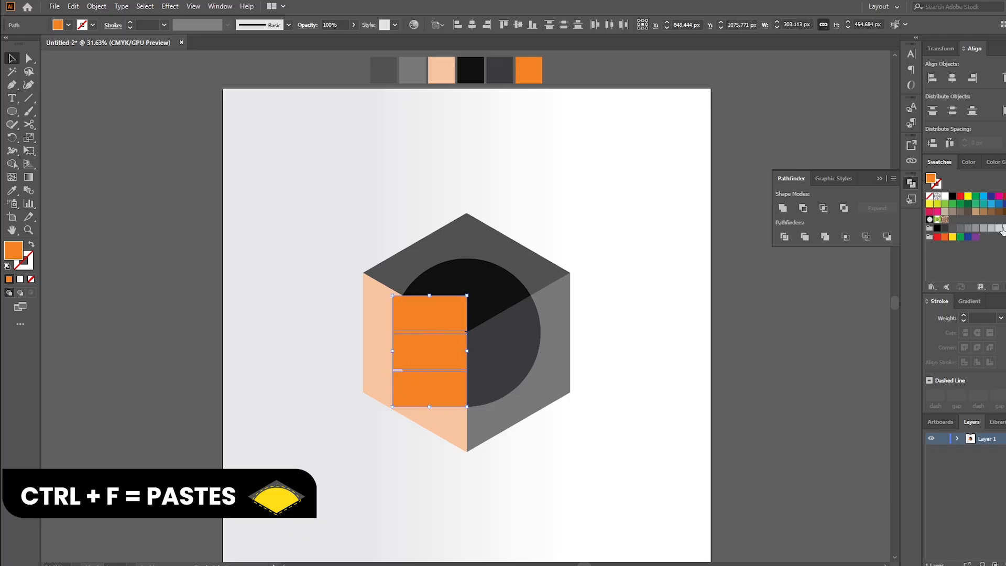
click(969, 204)
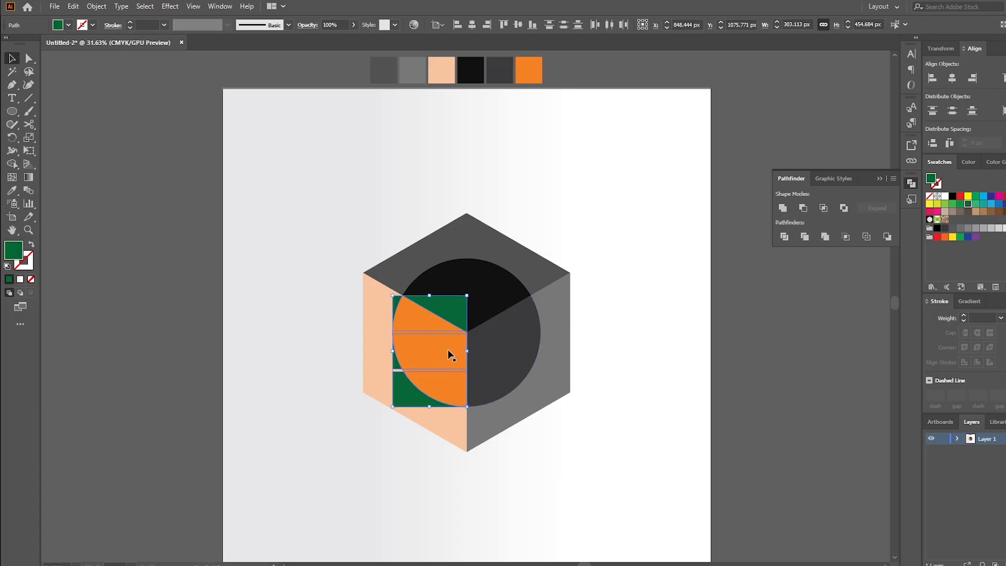
- Divide the green rows and the orange segment with Pathfinder and ungroup the resulting pieces
shift+click(442, 354)
click(784, 236)
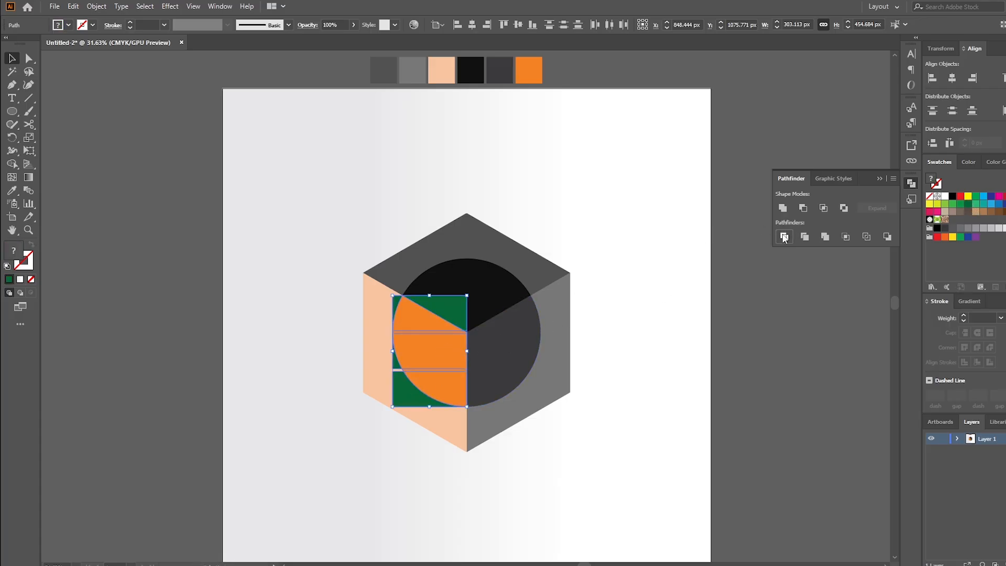
right_click(627, 250)
click(667, 340)
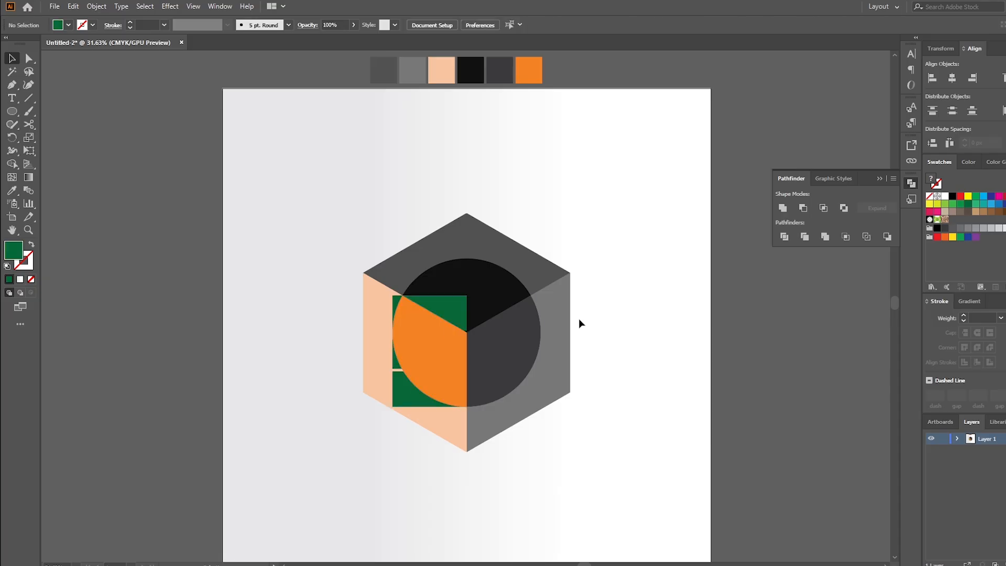
- Delete the green leftover pieces lying outside the orange circle segment
scroll(425, 322, up, 1)
click(400, 313)
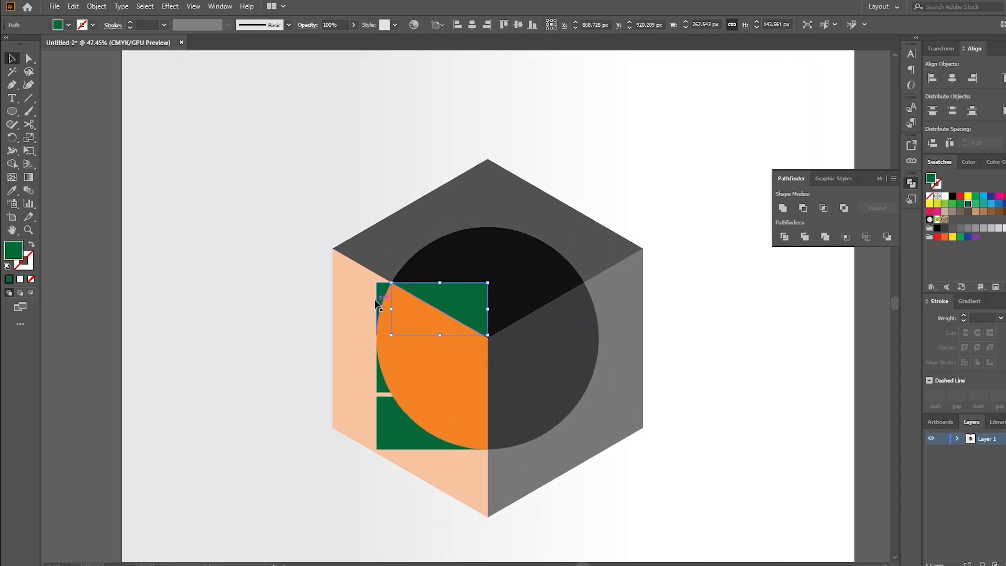
key(Delete)
click(382, 385)
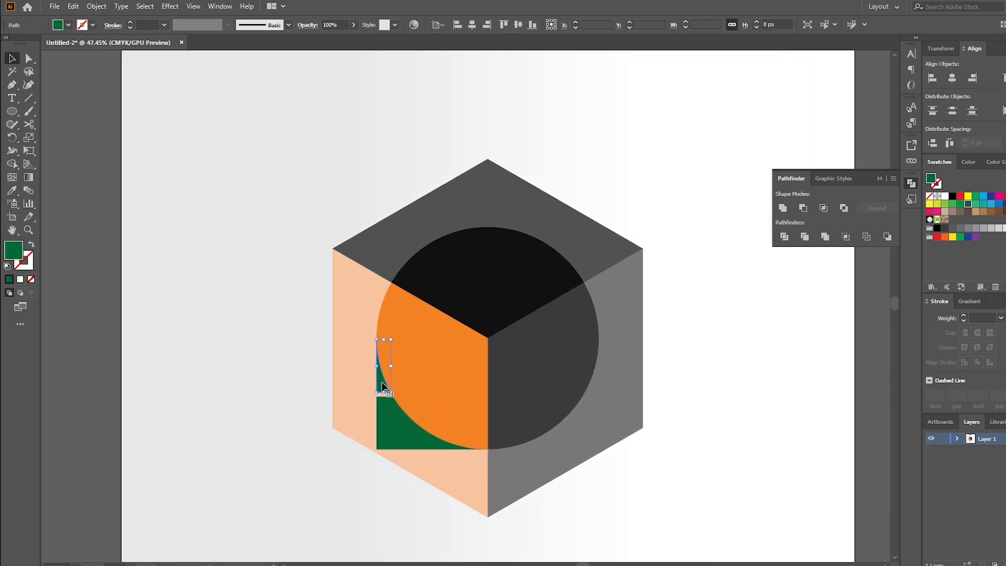
key(Delete)
click(385, 414)
key(Delete)
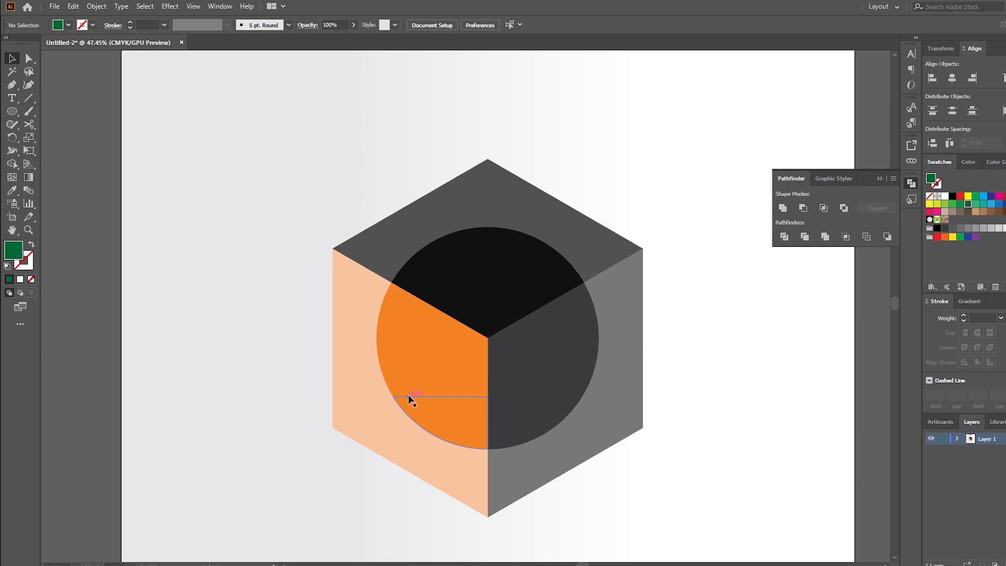
- Delete the two thin orange strips between the rows of the circle segment
scroll(409, 398, up, 5)
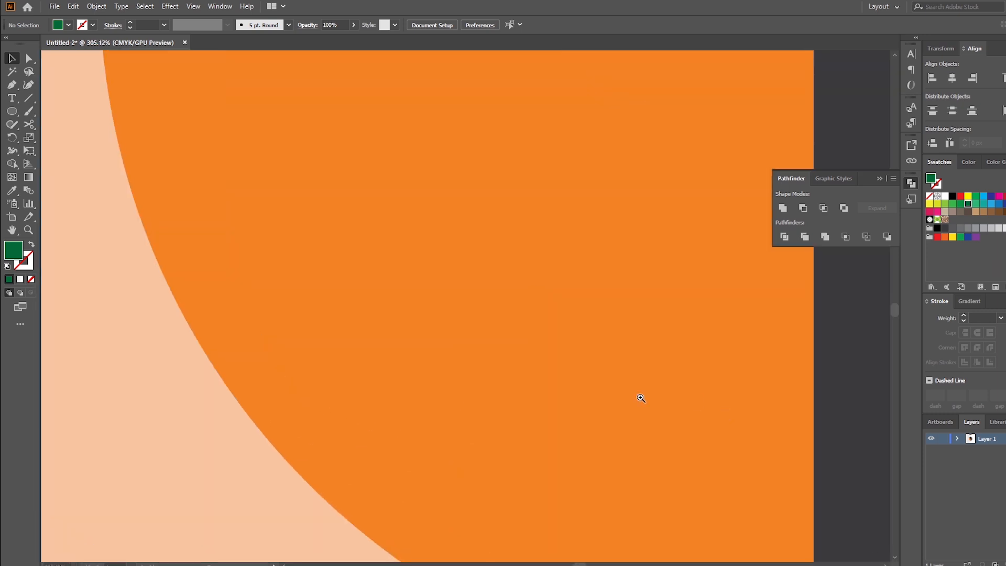
click(442, 337)
key(Delete)
key(space)
drag(442, 265, 473, 449)
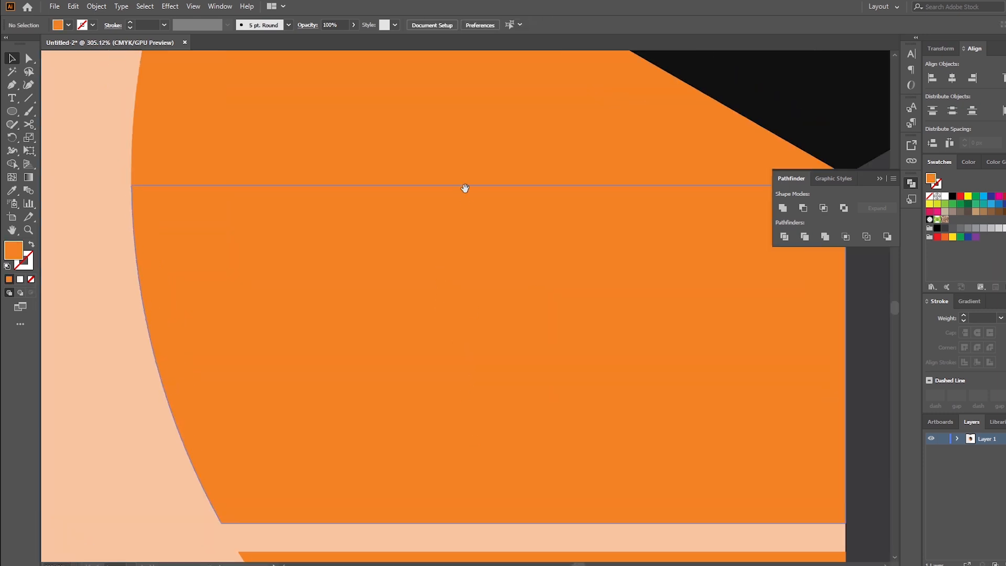
drag(465, 188, 471, 248)
click(469, 239)
key(Delete)
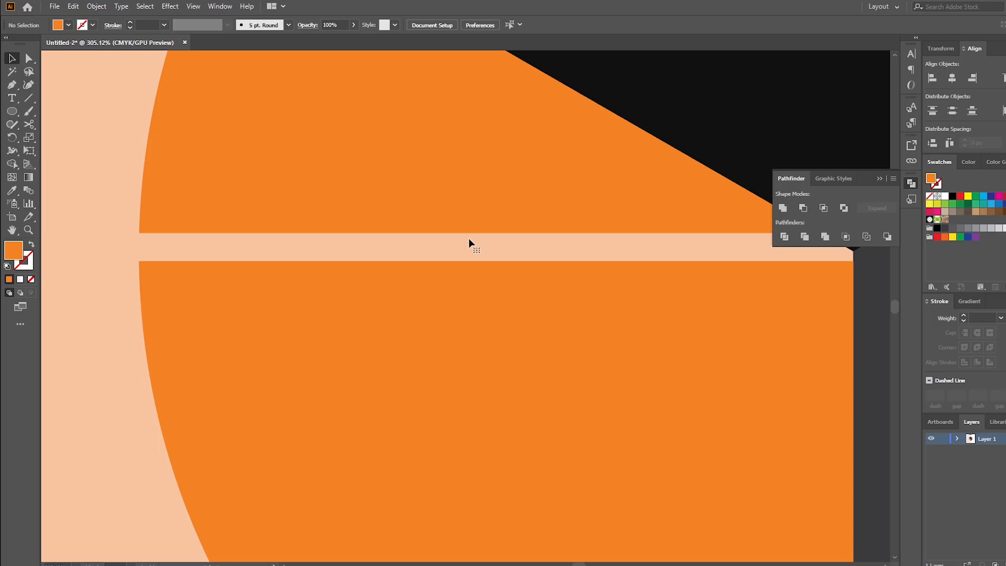
- Group all the pieces of the cube together
scroll(359, 292, down, 5)
scroll(387, 330, down, 5)
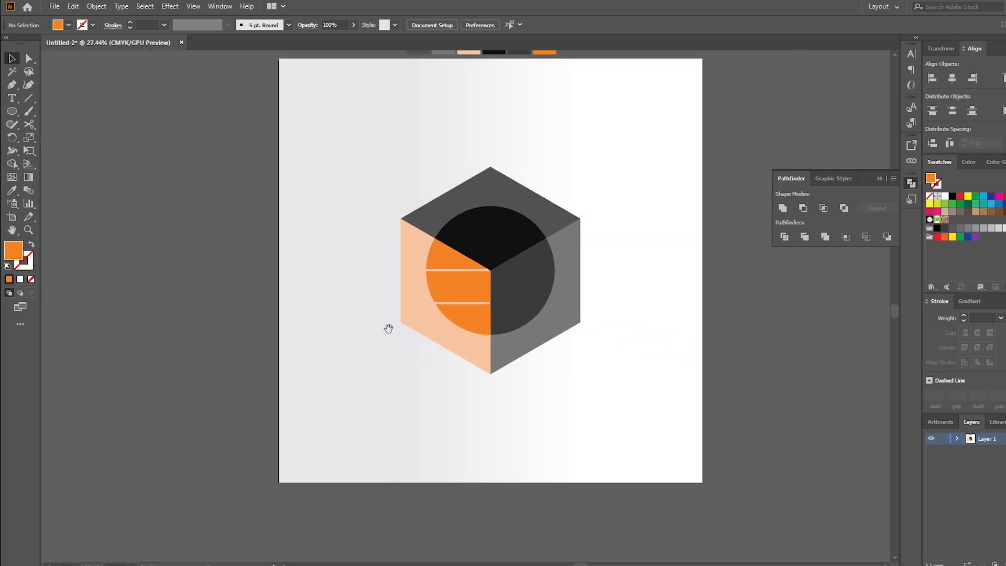
drag(464, 338, 454, 313)
drag(385, 187, 628, 407)
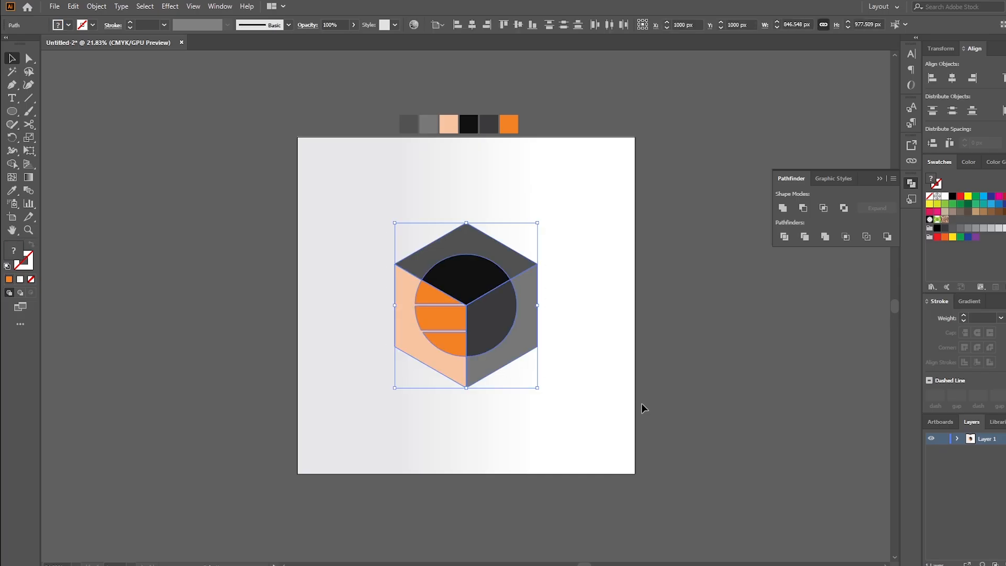
key(ctrl+g)
- Scale the cube group down proportionally about its centre to about 682 px wide
click(601, 379)
click(505, 328)
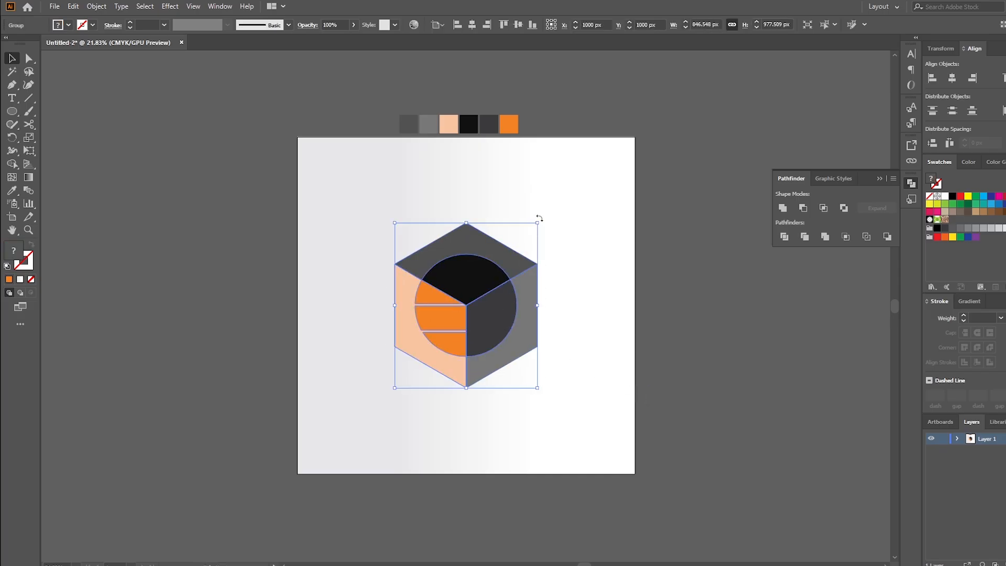
drag(538, 223, 524, 240)
click(574, 301)
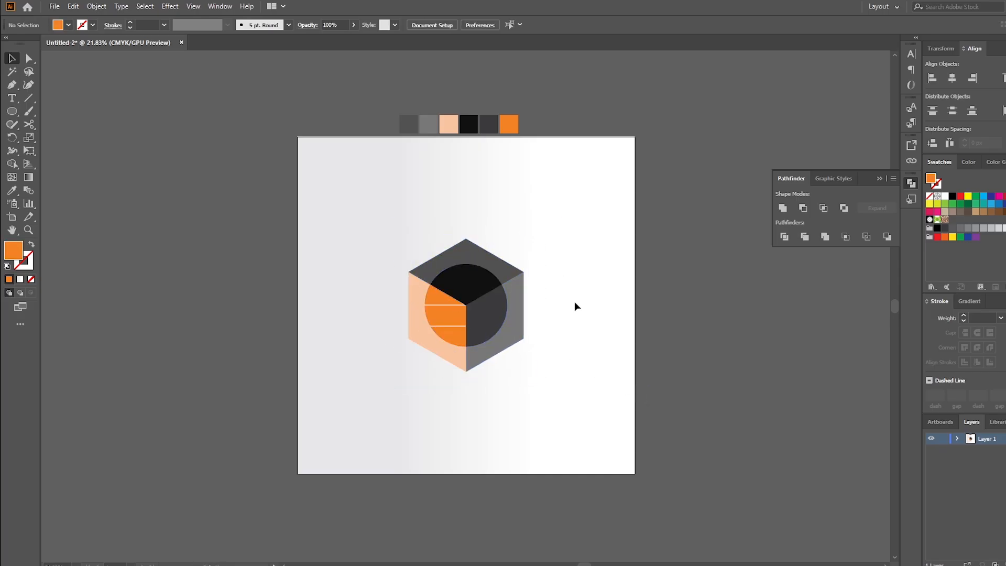
- Lock the gradient background rectangle behind the cube
click(576, 306)
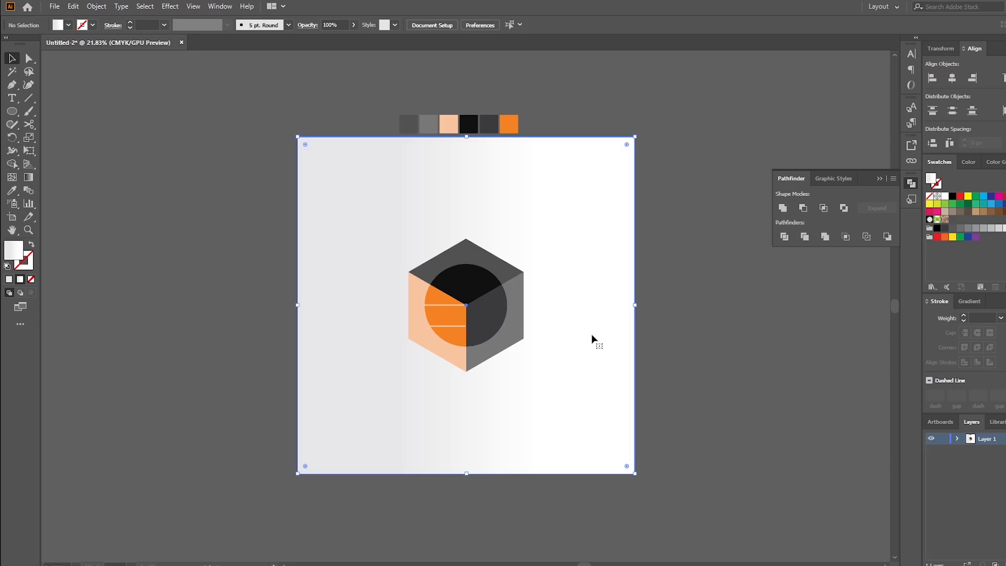
key(Delete)
key(ctrl+z)
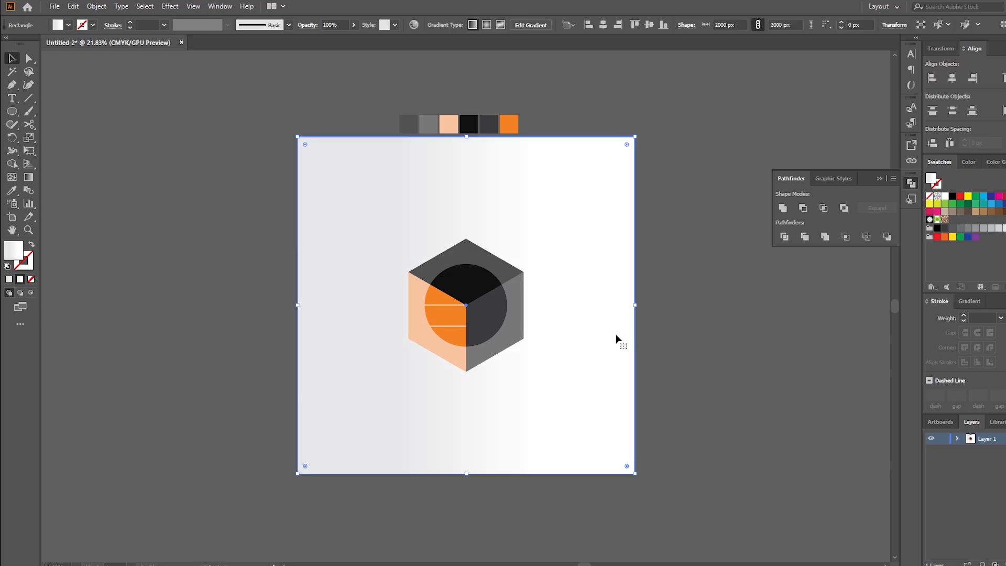
key(ctrl+2)
click(505, 307)
click(569, 307)
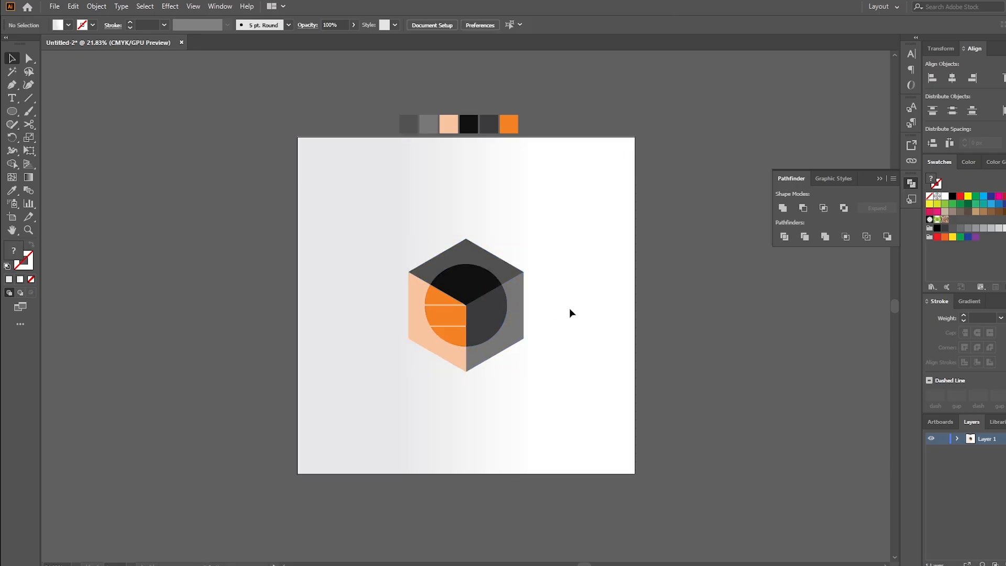
- Scale the cube group down proportionally about its centre to about 466 px wide
ctrl+click(541, 363)
drag(544, 328, 550, 357)
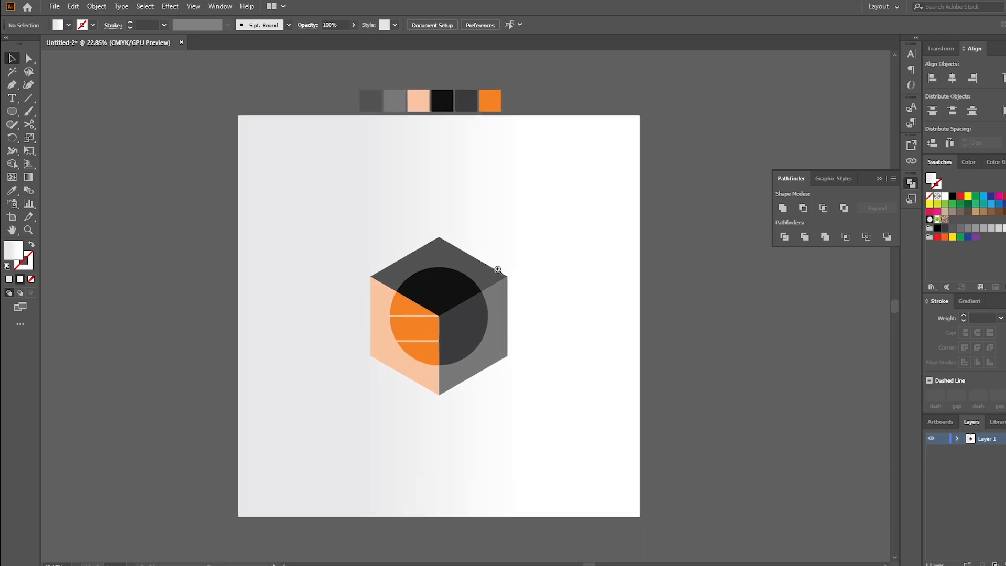
click(474, 306)
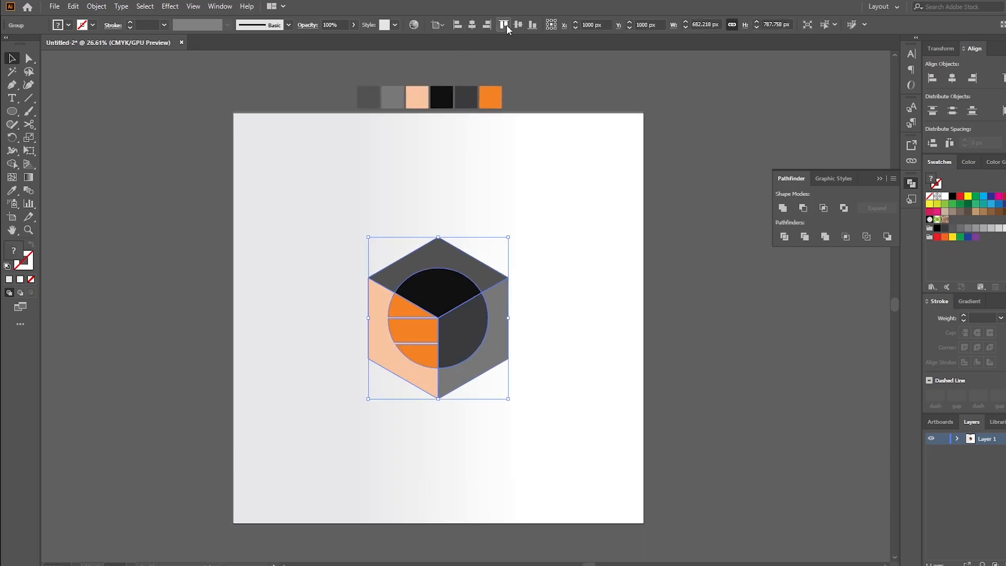
drag(512, 238, 487, 262)
click(539, 290)
scroll(544, 288, down, 1)
drag(543, 288, 503, 307)
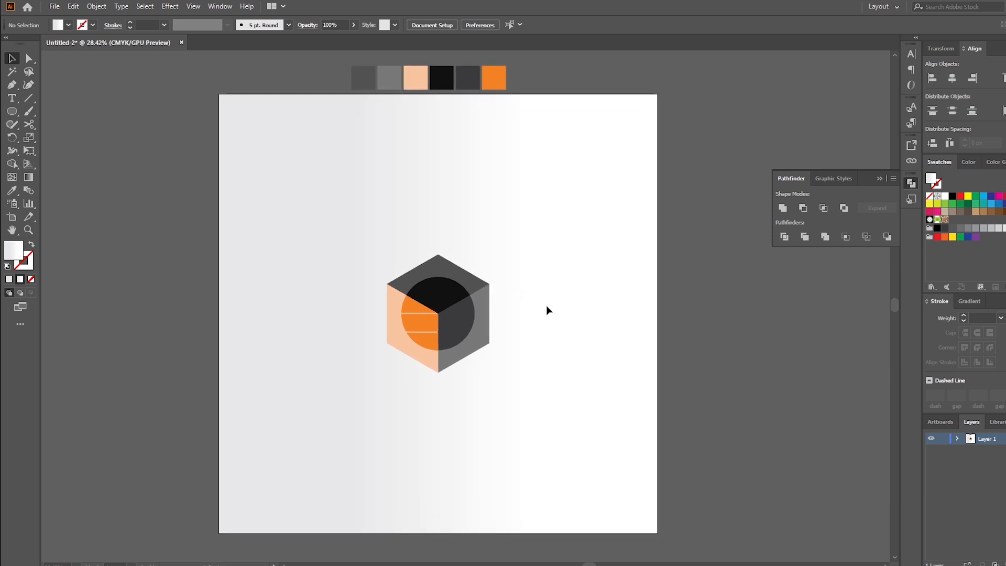
- Add the text "CUBE CIRCLE" in a text area below the cube and convert it to point type
key(t)
drag(392, 399, 588, 462)
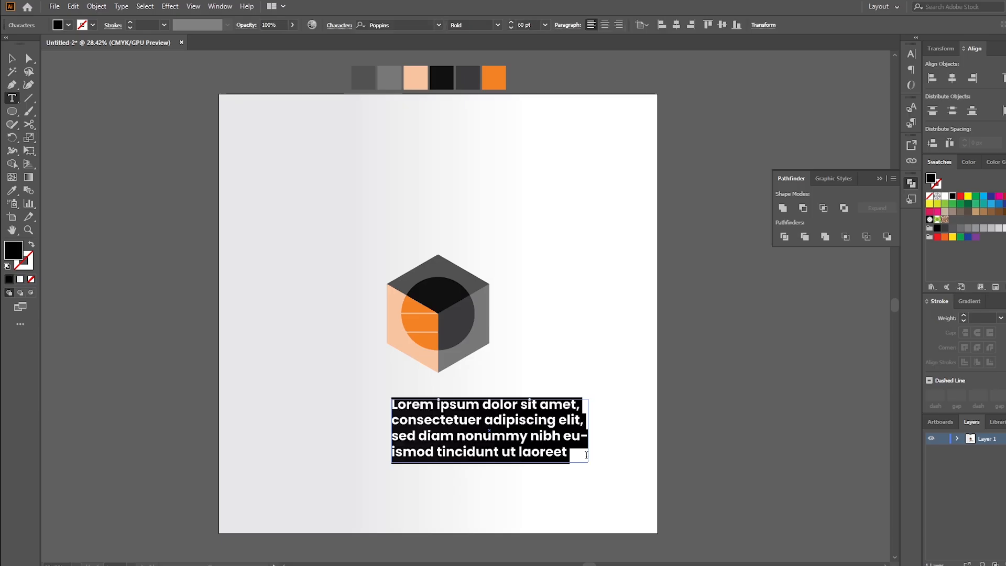
text(CU)
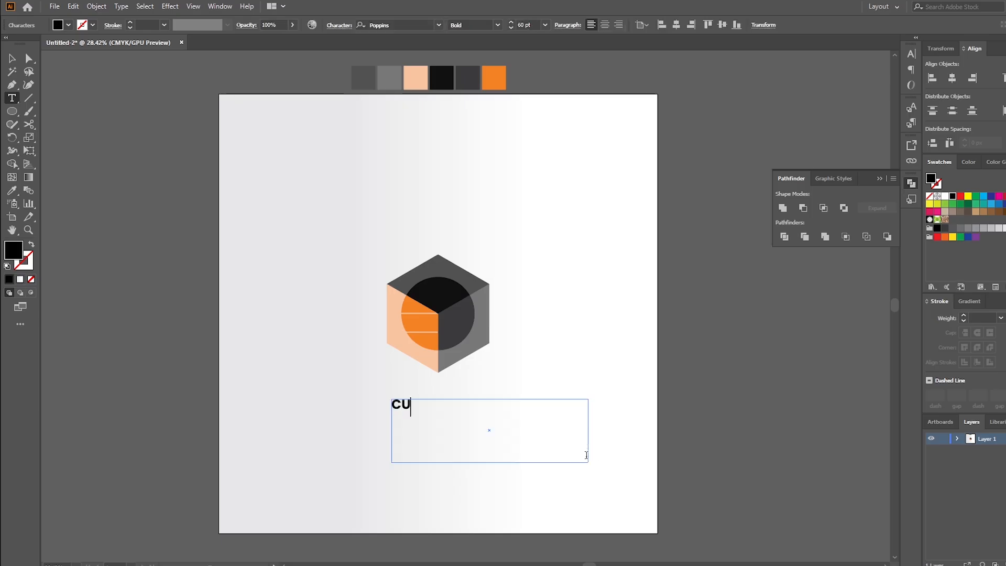
text(BE )
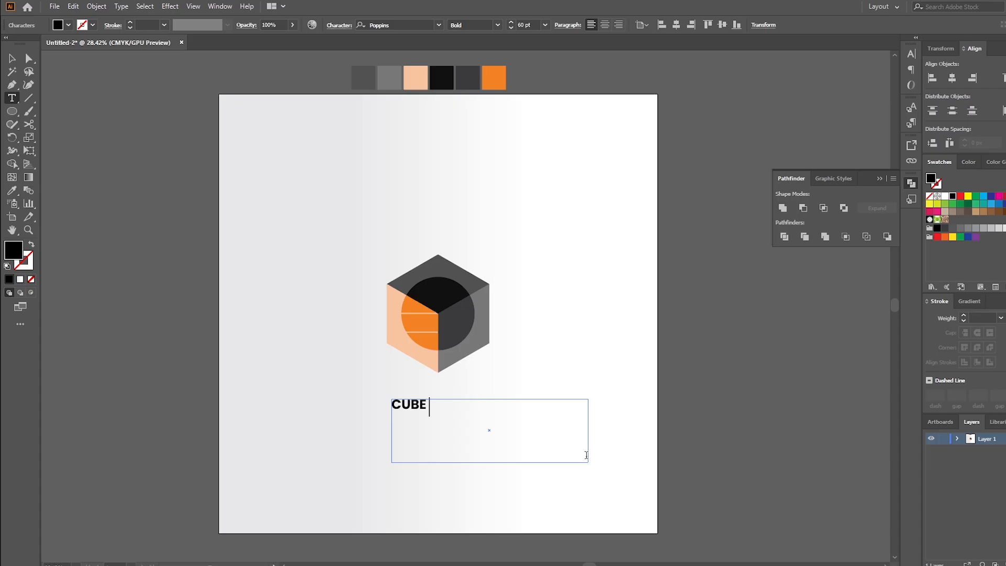
text(CIRCLE)
click(11, 58)
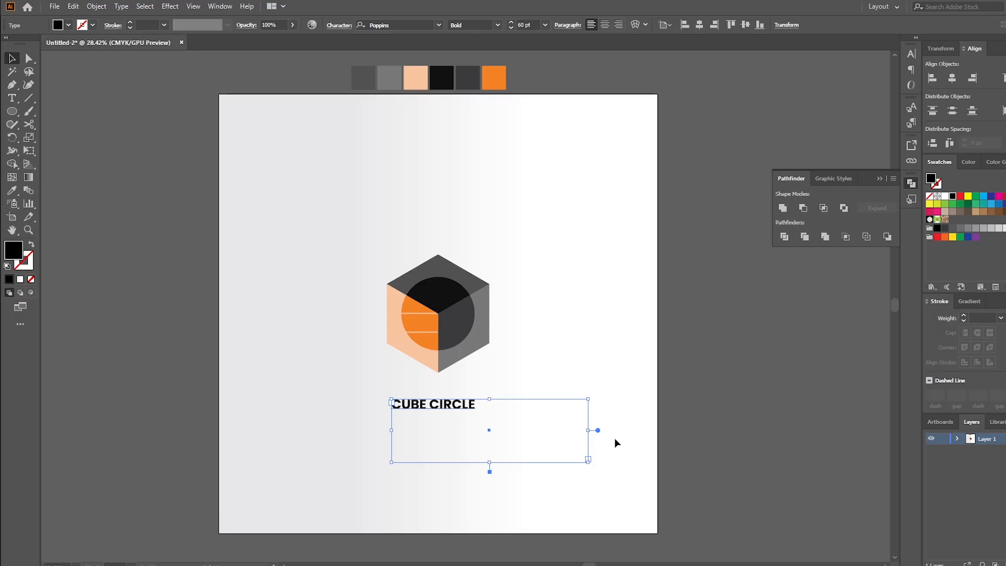
double_click(598, 430)
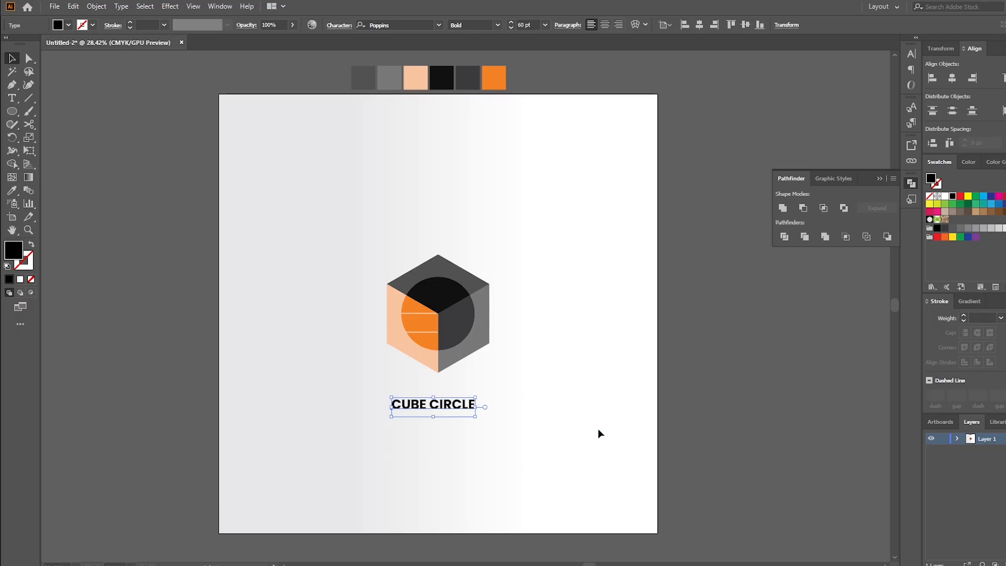
- Select the cube together with the title and set the alignment reference to the artboard
shift+click(420, 299)
click(334, 25)
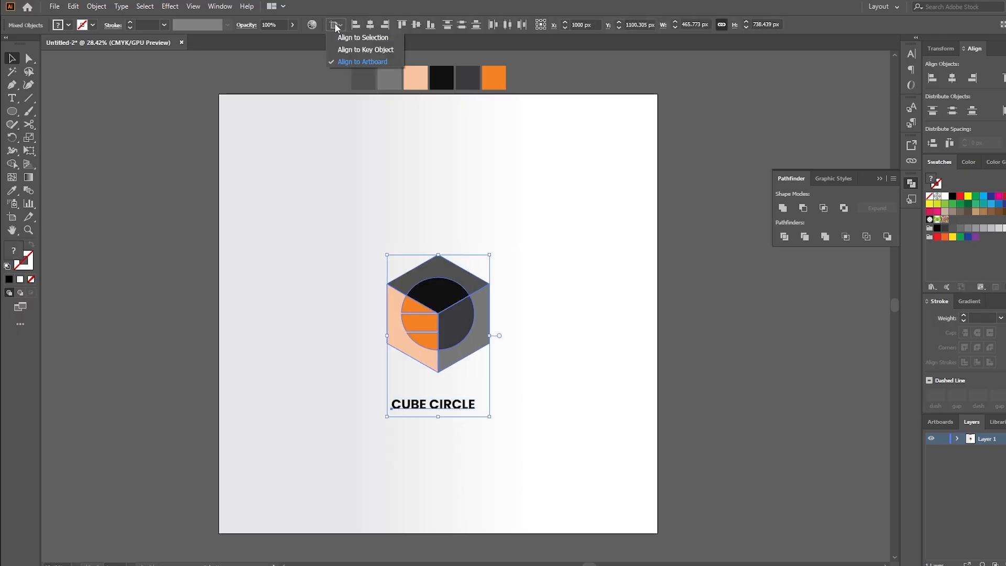
click(353, 66)
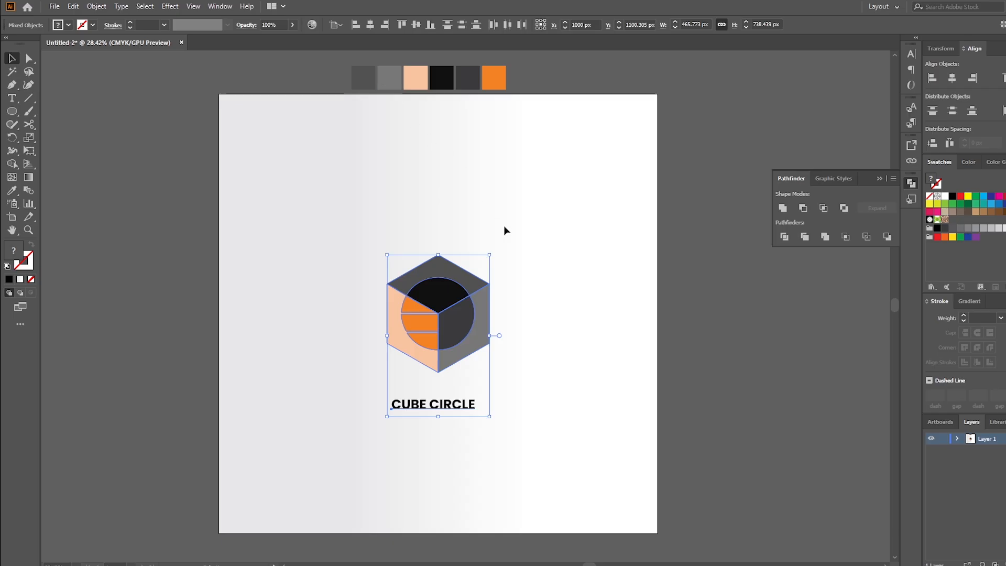
- Scale the cube down proportionally about its centre to about 272 px wide and move it just above the title
click(474, 309)
drag(489, 256, 469, 268)
drag(455, 315, 452, 356)
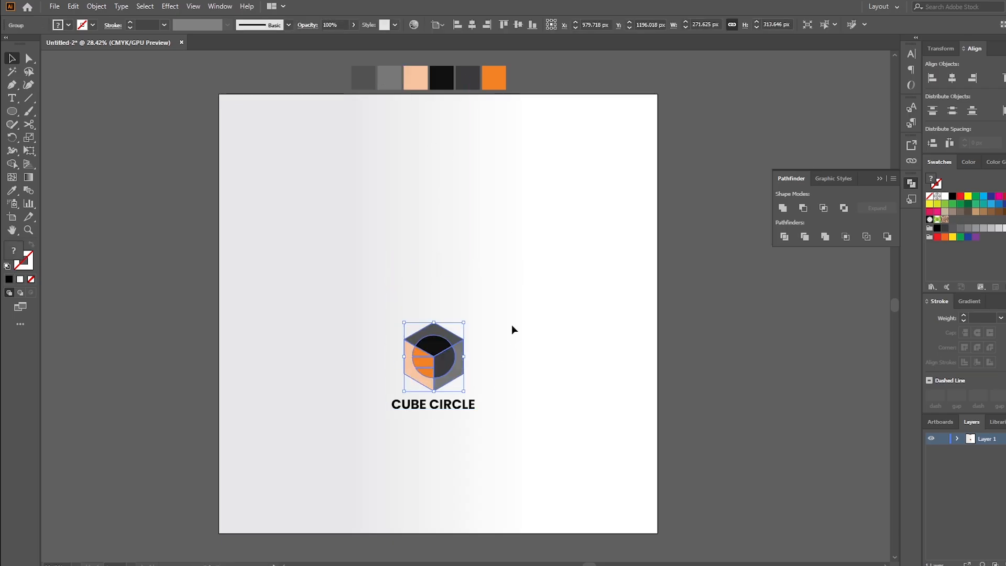
- Centre the cube and title horizontally on the artboard and group them together
drag(513, 326, 419, 411)
click(370, 25)
click(523, 255)
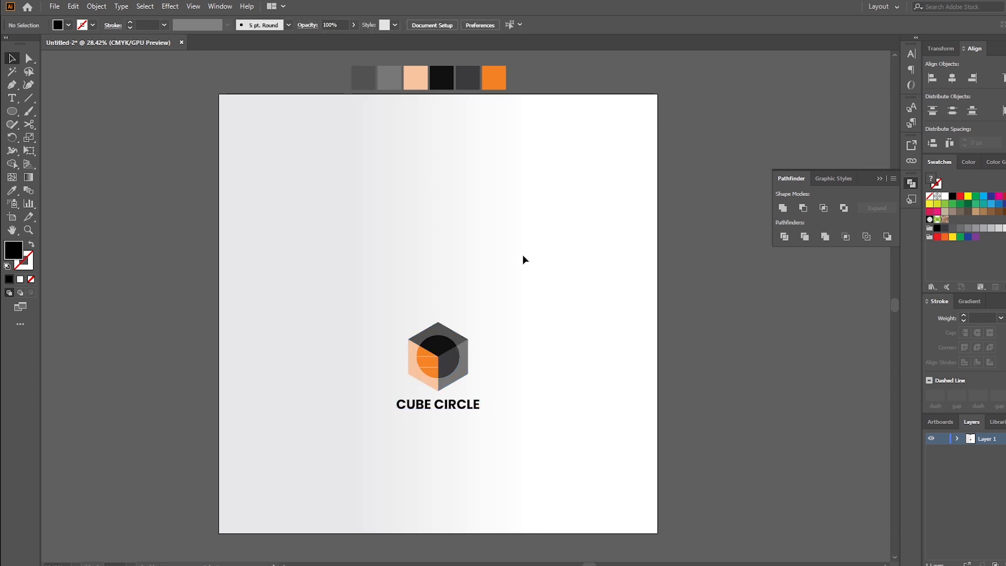
drag(508, 297, 522, 406)
key(ctrl+g)
click(498, 392)
- Recolour the word "CIRCLE" in the title with the orange sampled from the cube's circle segment
click(450, 405)
double_click(451, 405)
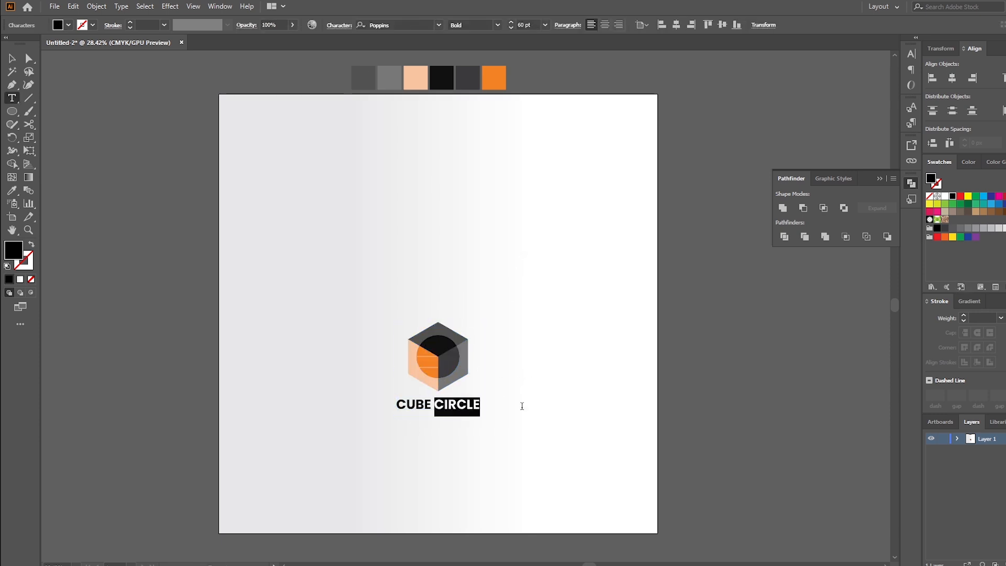
click(12, 190)
click(428, 361)
click(12, 58)
click(519, 442)
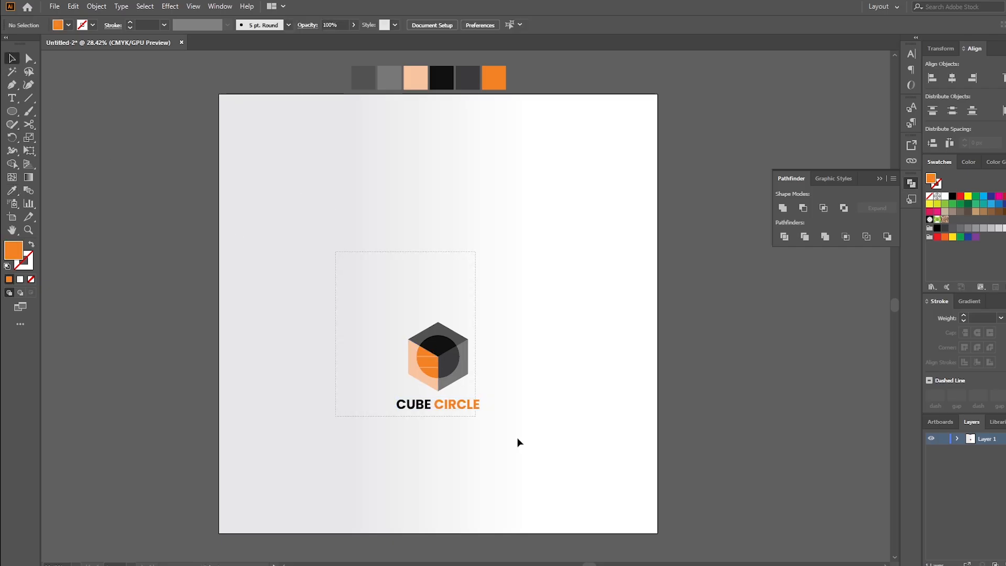
- Centre the logo group vertically on the artboard and scale it up about its centre to about 503 px wide
key(ctrl+a)
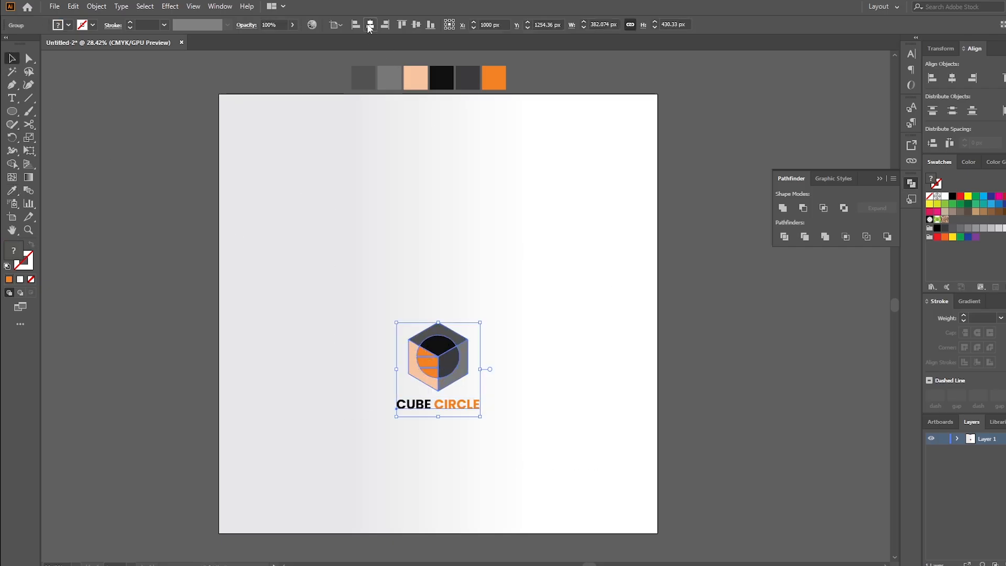
click(418, 25)
drag(480, 266, 493, 251)
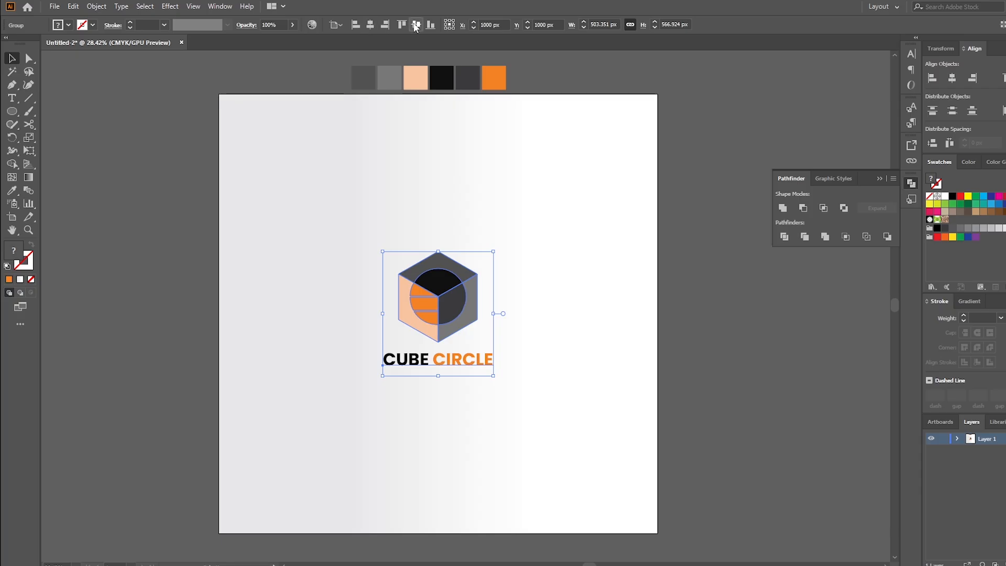
click(571, 305)
- Scale the logo group up proportionally about its centre to about 557 px wide
drag(563, 334, 542, 300)
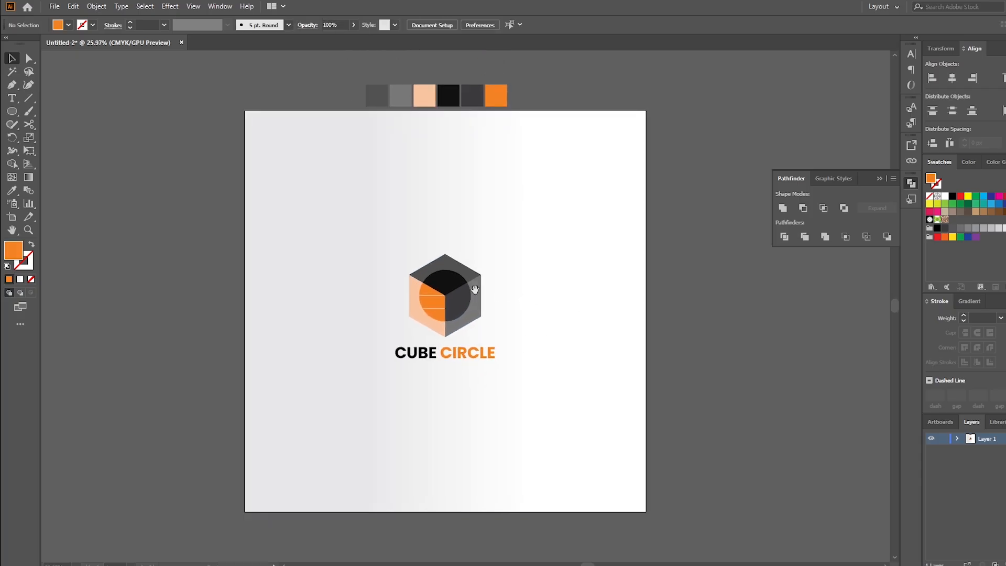
click(474, 291)
drag(495, 254, 502, 249)
click(540, 263)
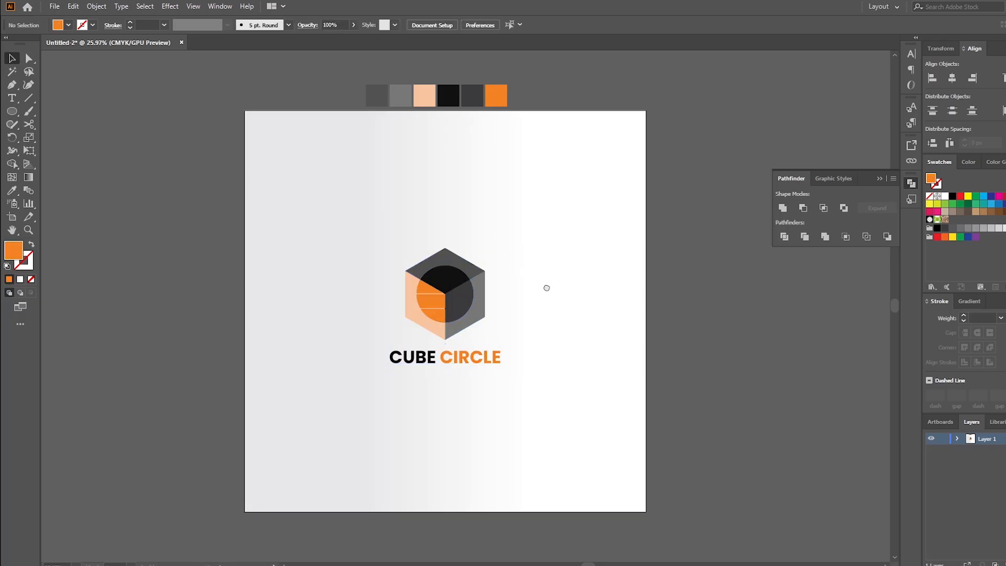
drag(543, 287, 559, 282)
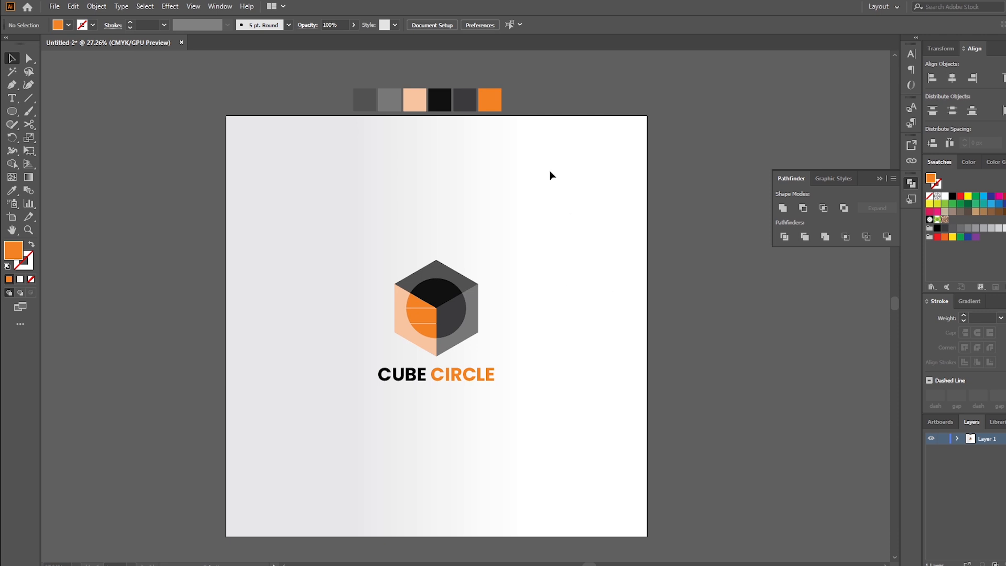
- Delete the row of six colour reference squares above the artboard
drag(551, 99, 407, 144)
key(Delete)
click(454, 292)
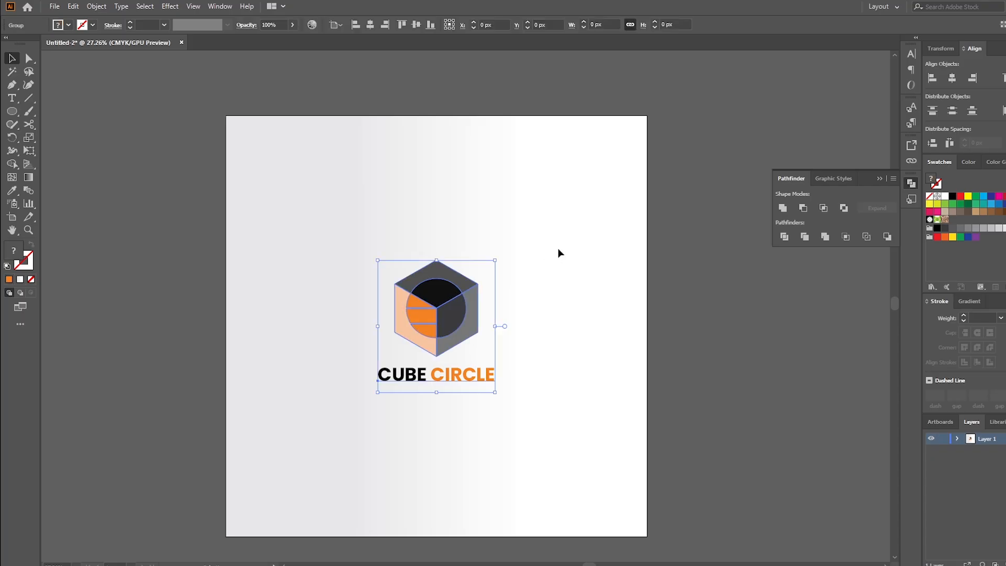
click(557, 249)
- Align the finished logo group to the artboard's vertical centre and deselect it
scroll(591, 262, down, 1)
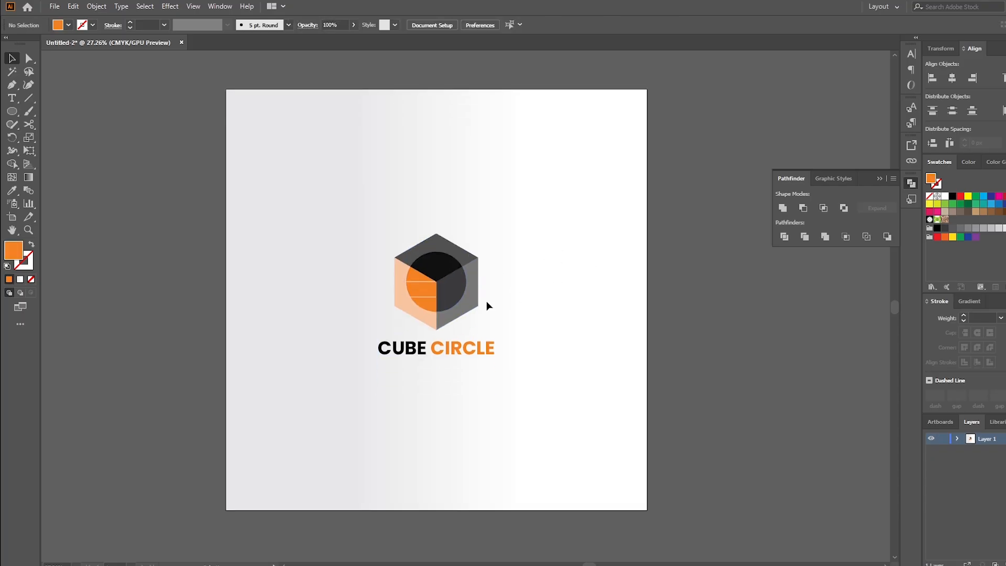
click(445, 317)
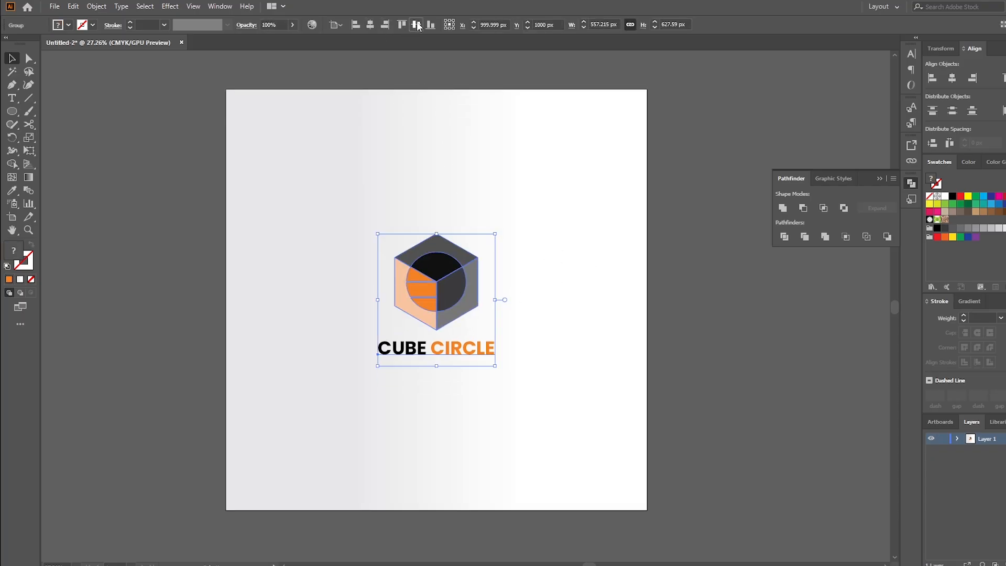
click(547, 204)
scroll(467, 404, down, 1)
scroll(464, 408, down, 1)
scroll(492, 395, up, 2)
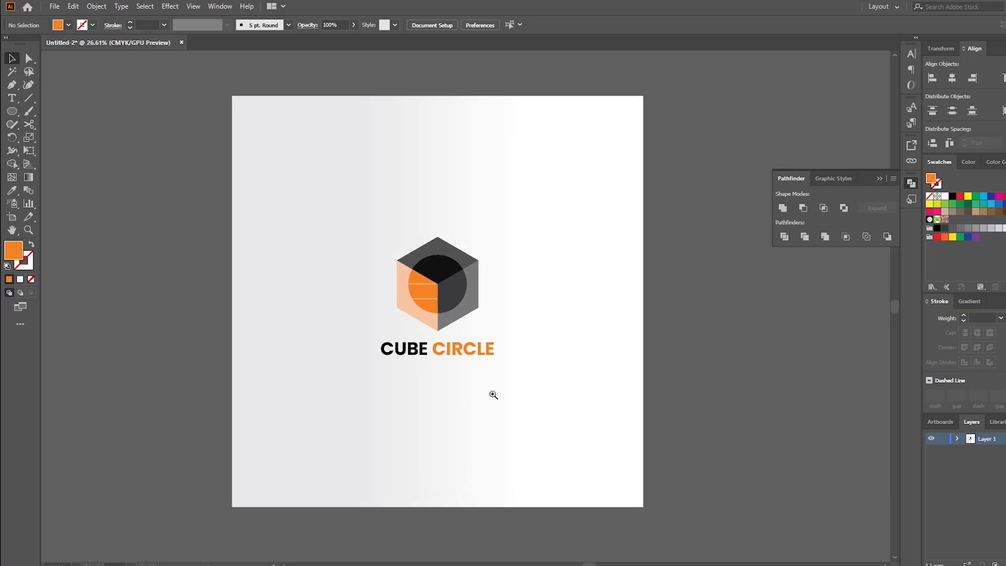